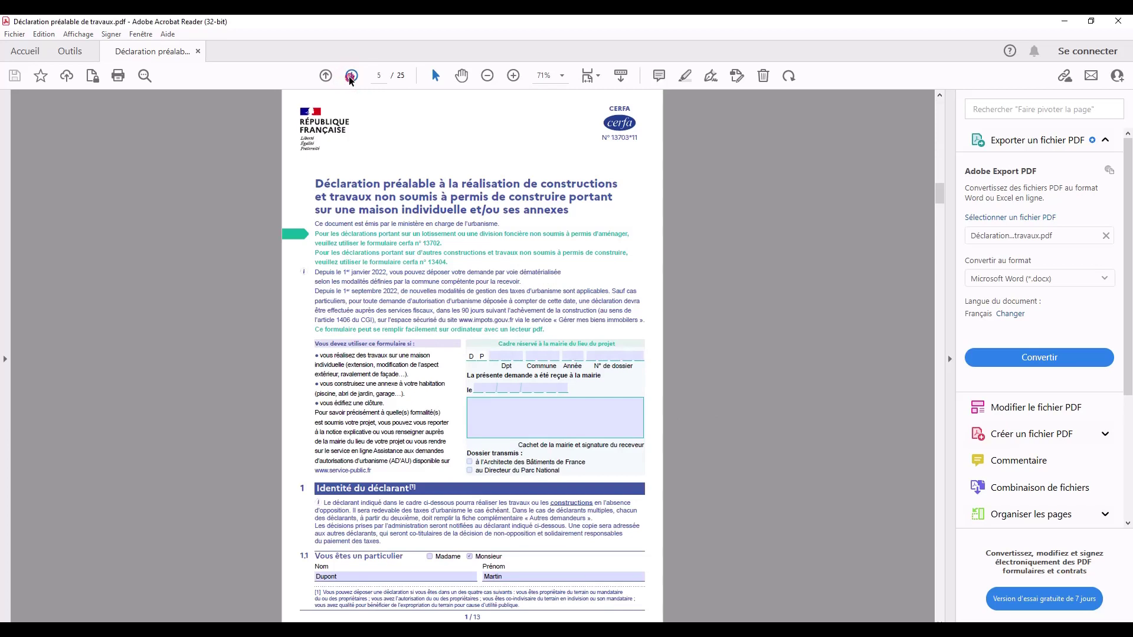
# Page through the completed Cerfa 13703 declaration form, its list of attachments and the information notice
pyautogui.click(351, 76)
pyautogui.click(350, 77)
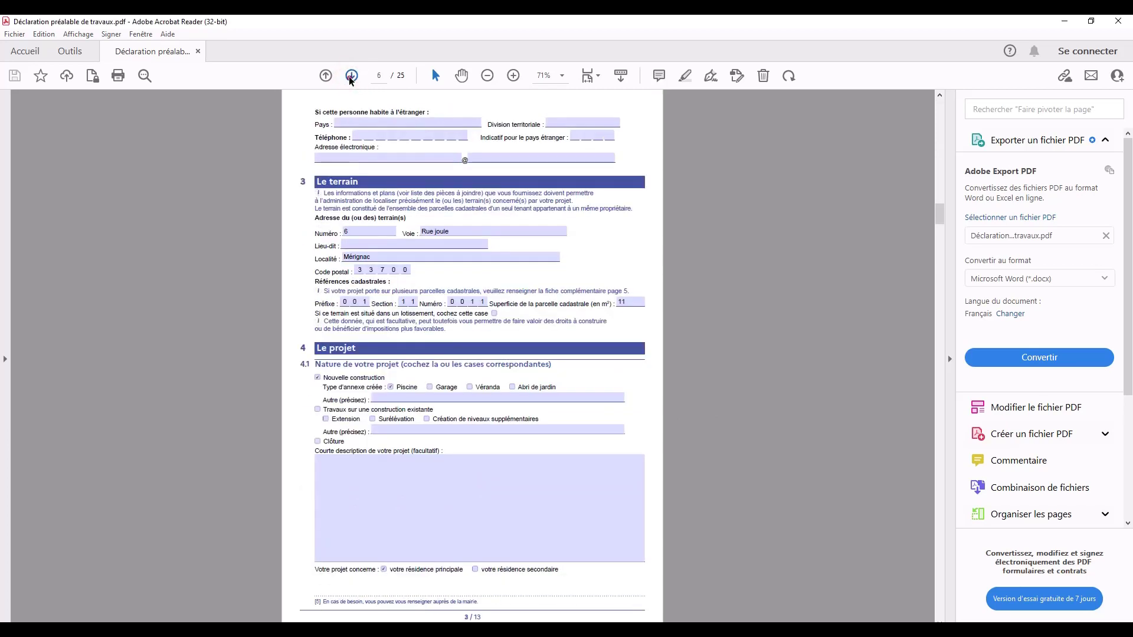
pyautogui.click(350, 76)
pyautogui.click(351, 76)
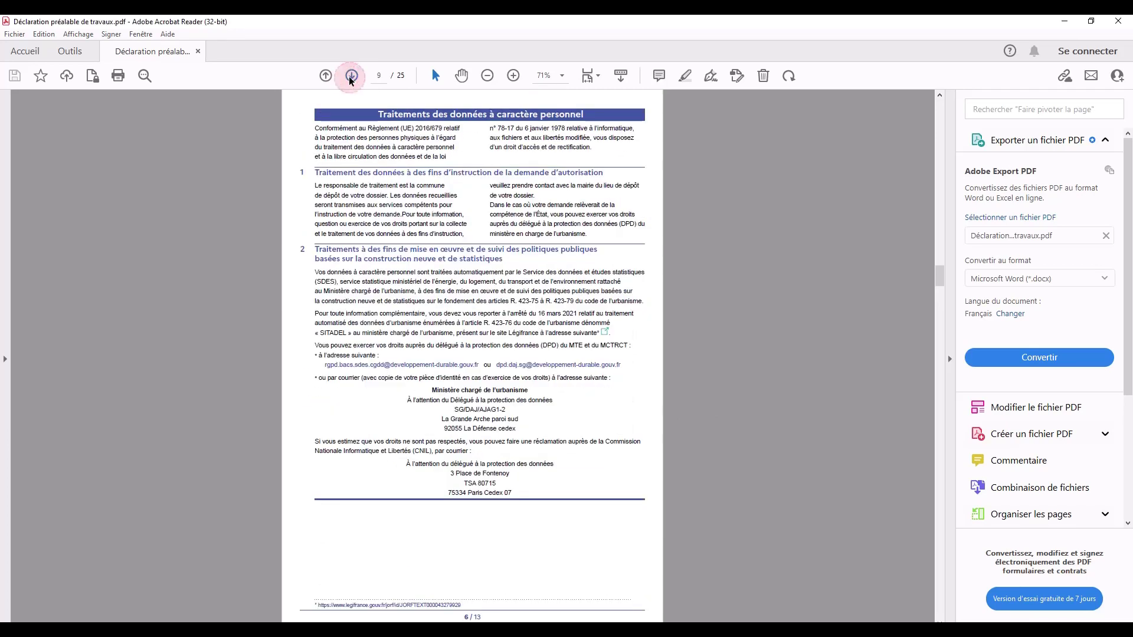
pyautogui.click(351, 76)
pyautogui.click(351, 75)
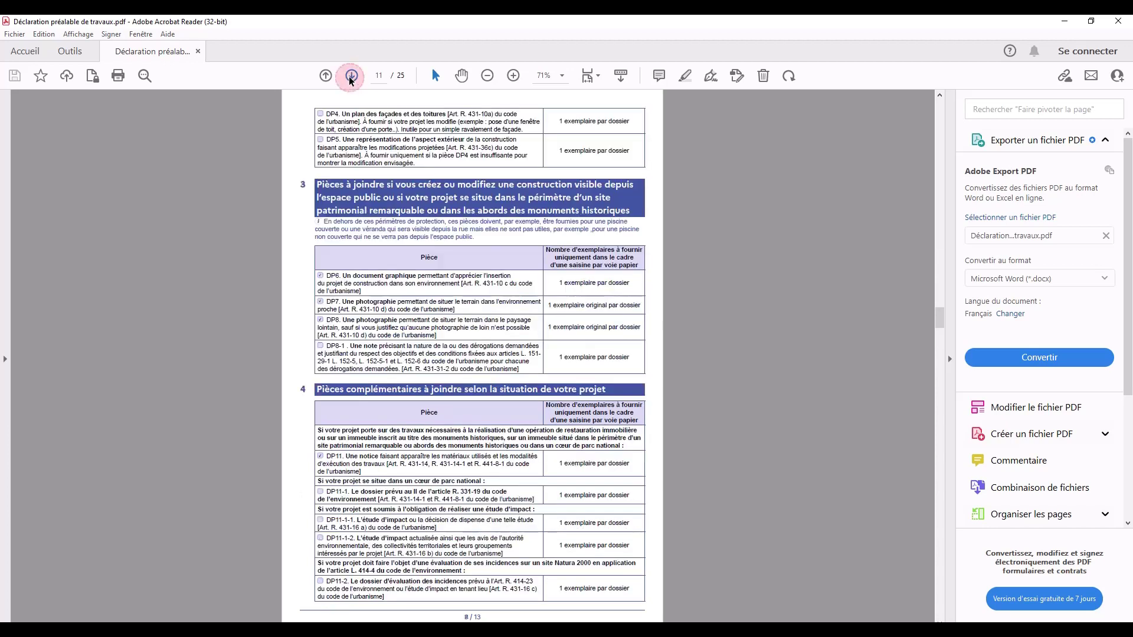
pyautogui.click(351, 75)
pyautogui.click(351, 75)
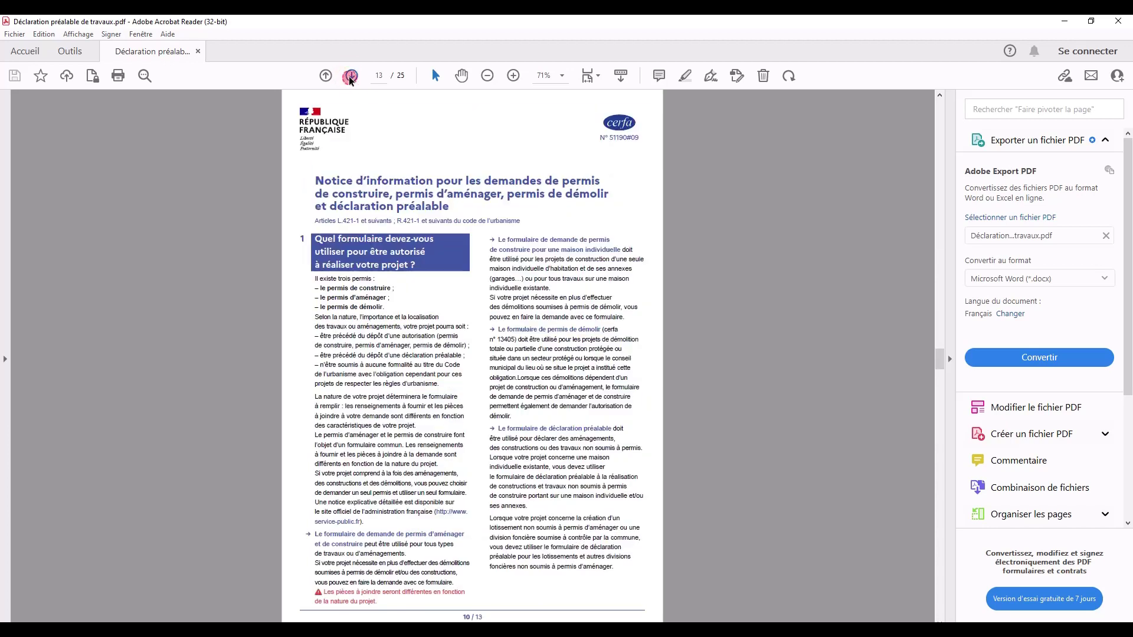
pyautogui.click(351, 76)
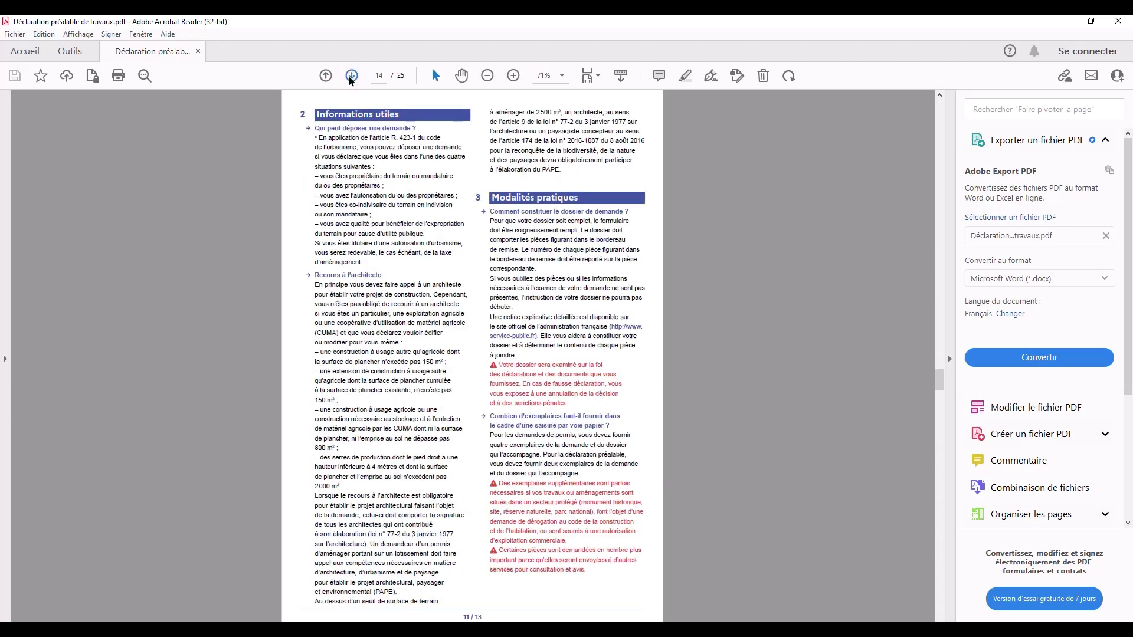
pyautogui.click(351, 76)
pyautogui.click(351, 76)
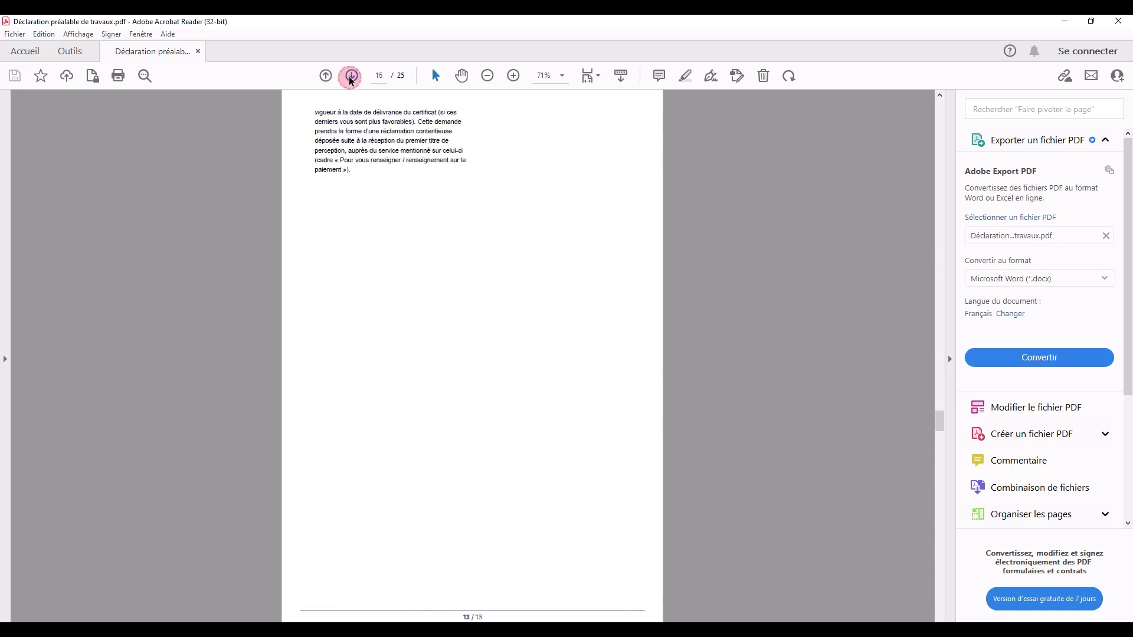
# Examine the pool project's annexes, from the DP1 situation plan through the plans, sections and photos to the descriptive notice
pyautogui.click(351, 76)
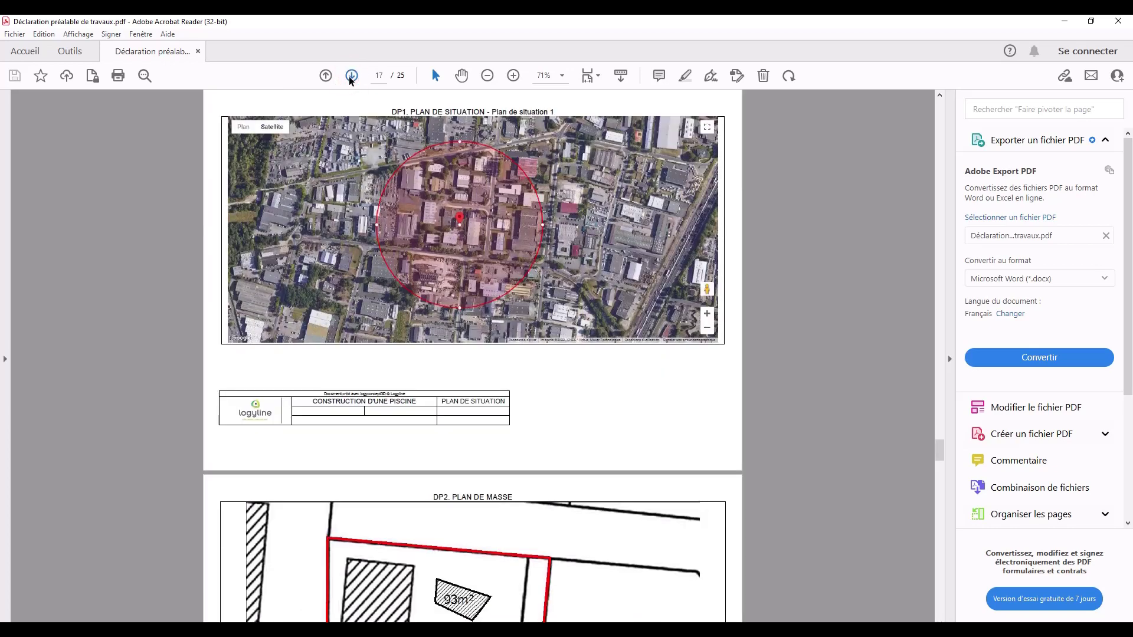
pyautogui.click(351, 76)
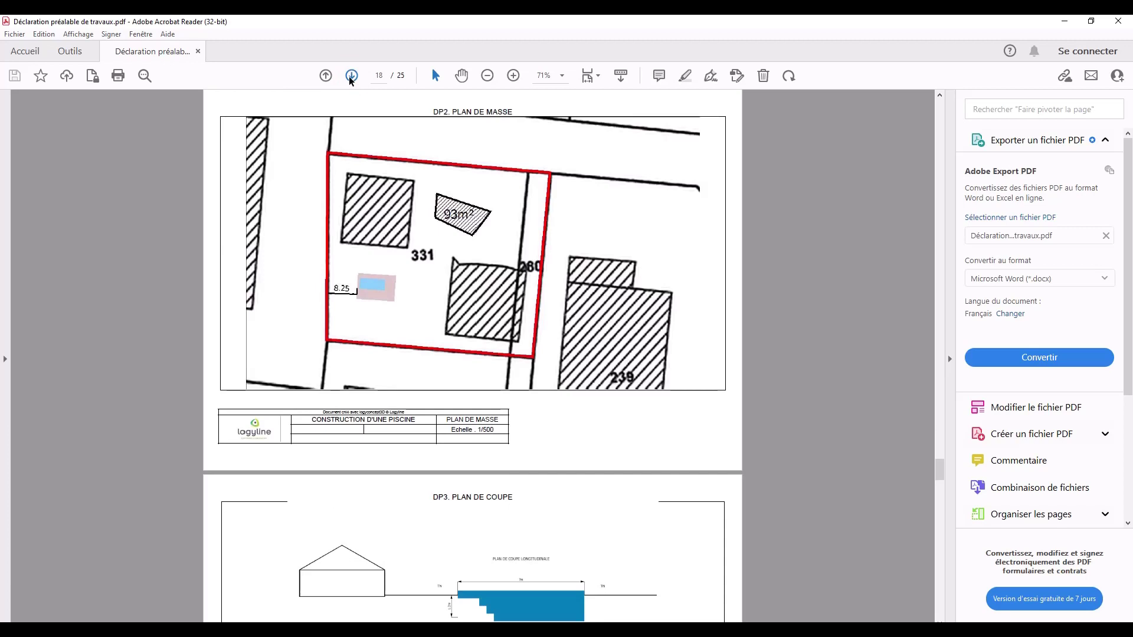
pyautogui.click(351, 76)
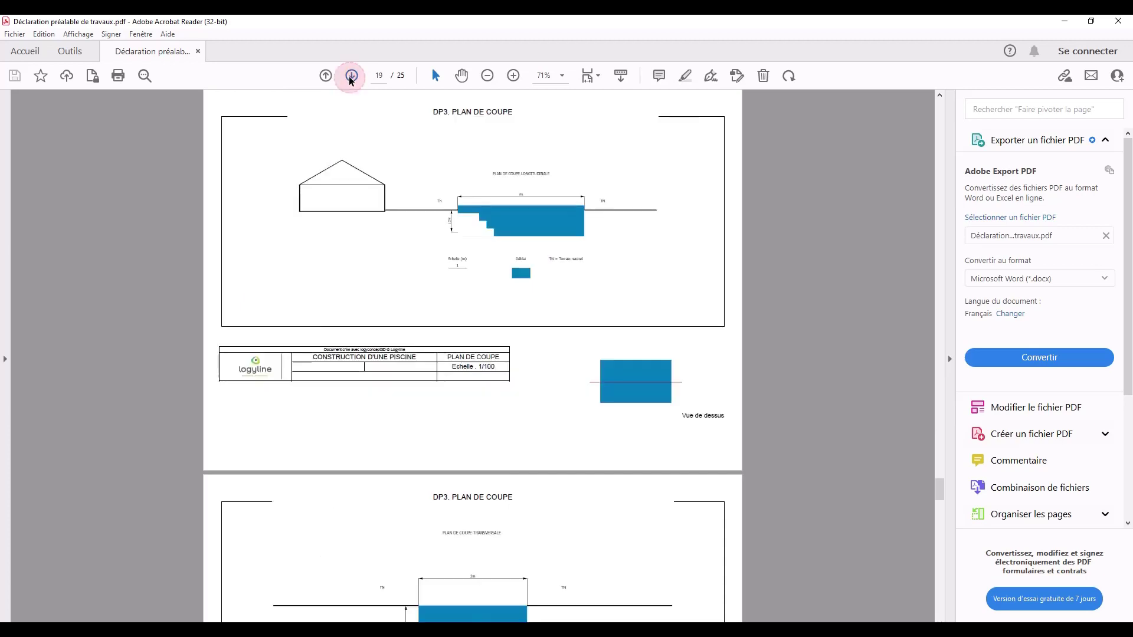
pyautogui.click(351, 76)
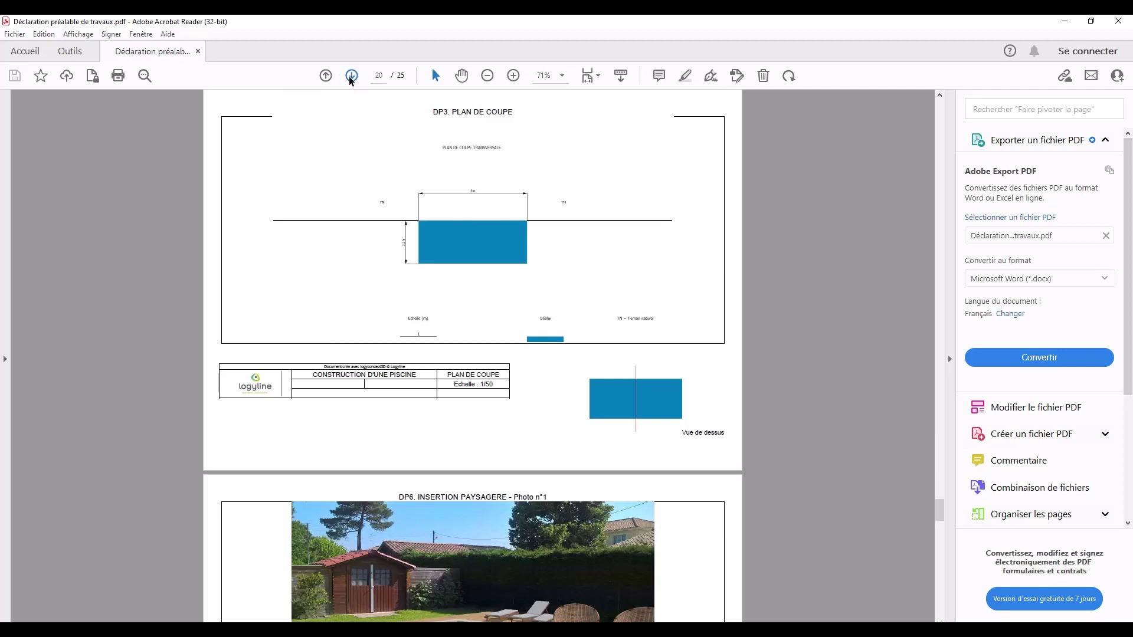
pyautogui.click(351, 75)
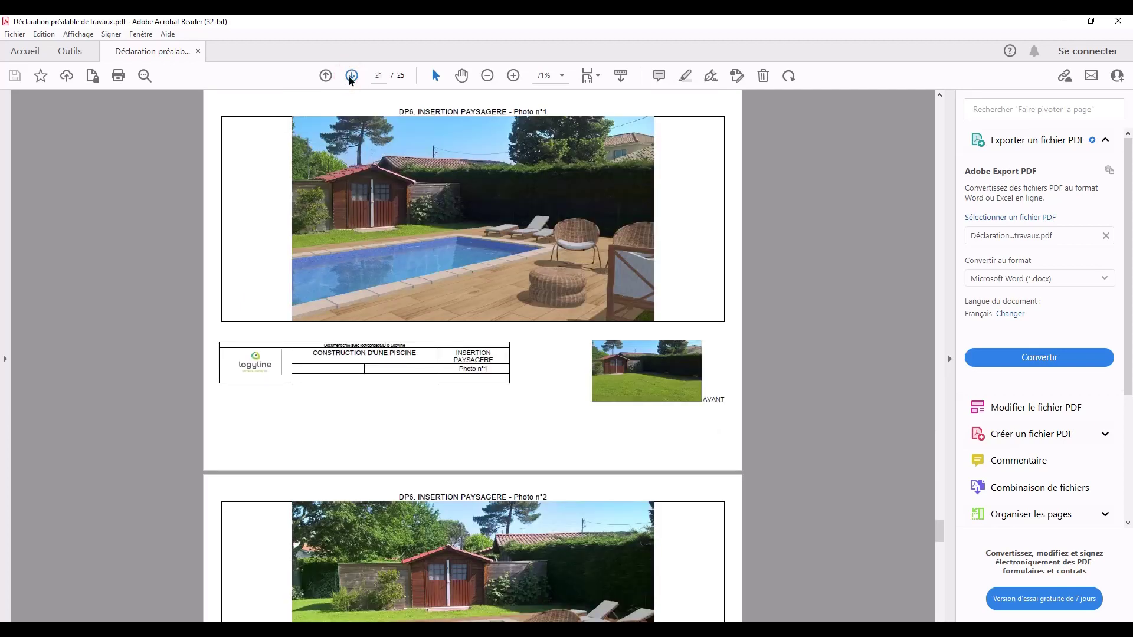
pyautogui.click(351, 76)
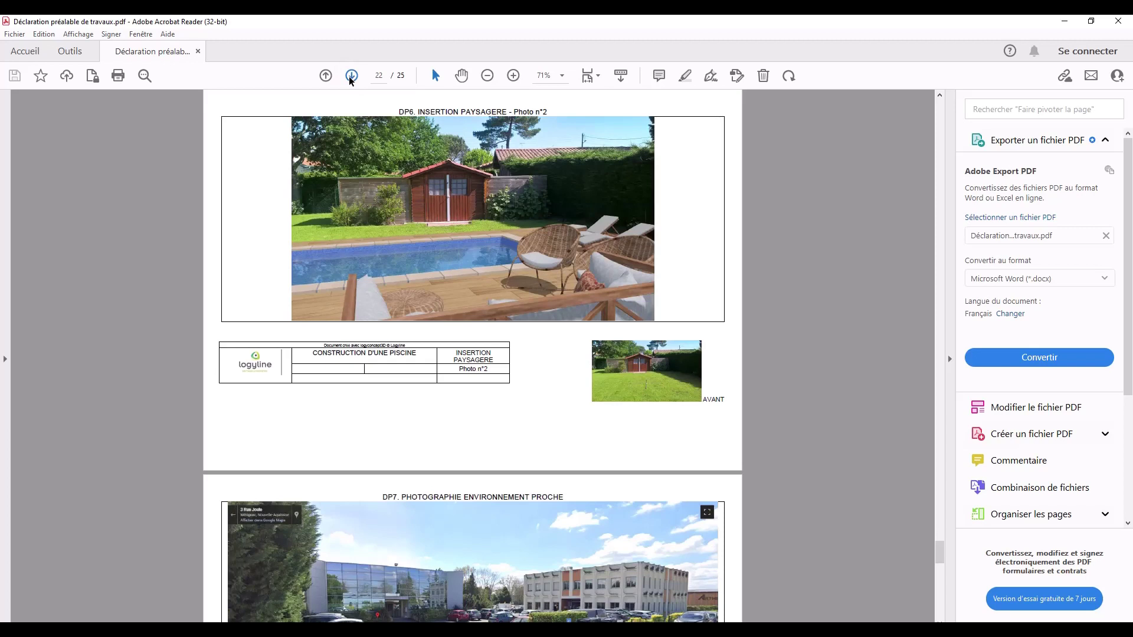
pyautogui.click(351, 76)
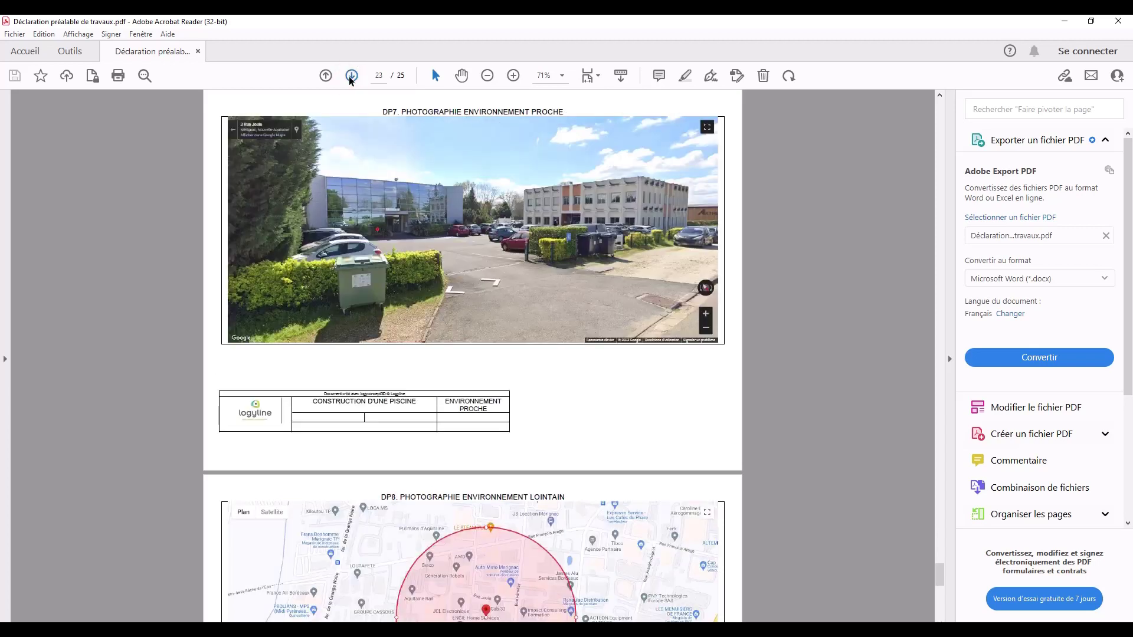
pyautogui.click(351, 76)
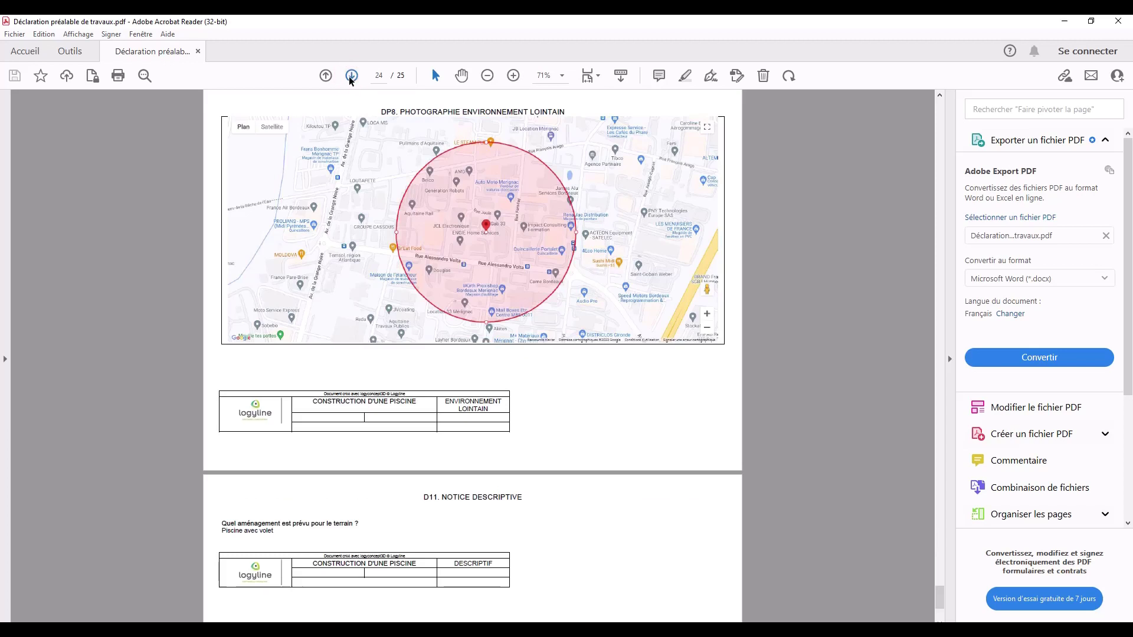
pyautogui.click(351, 76)
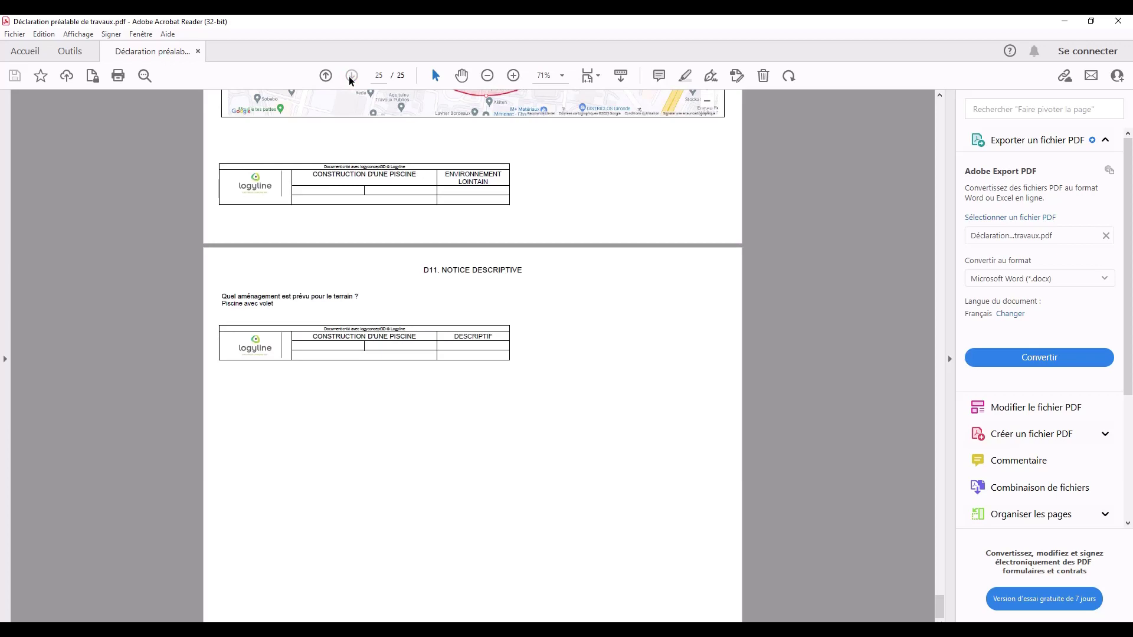
pyautogui.scroll(1, 424, 402)
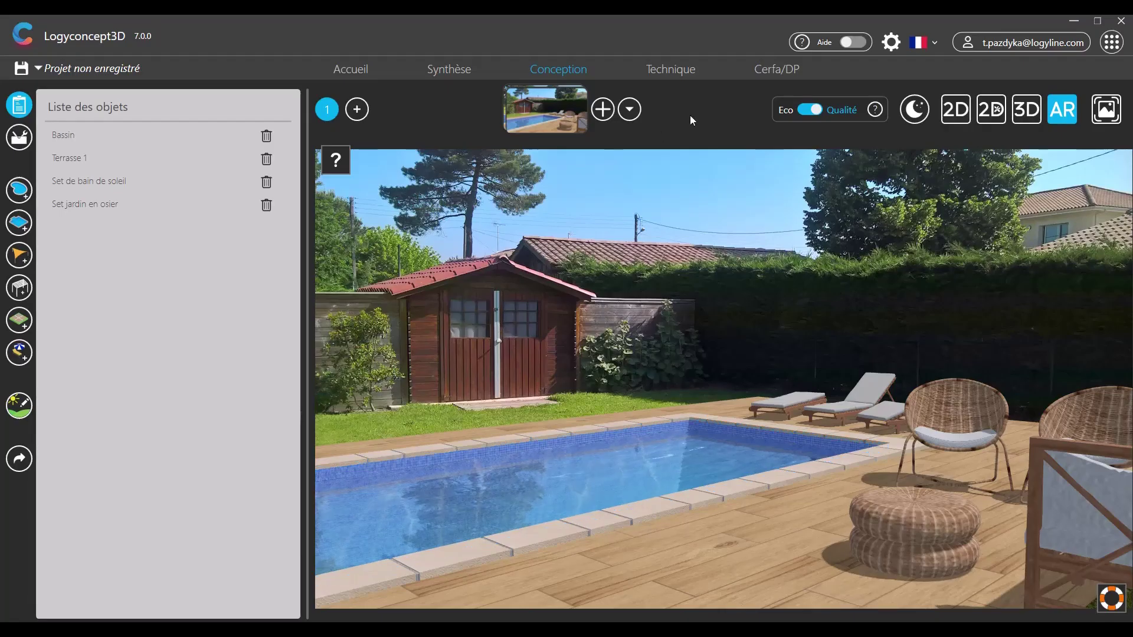
# Switch to Logyconcept3D and set up a new Déclaration préalable de travaux (Cerfa 13703) for the Piscine product and Proposition 1
pyautogui.click(772, 71)
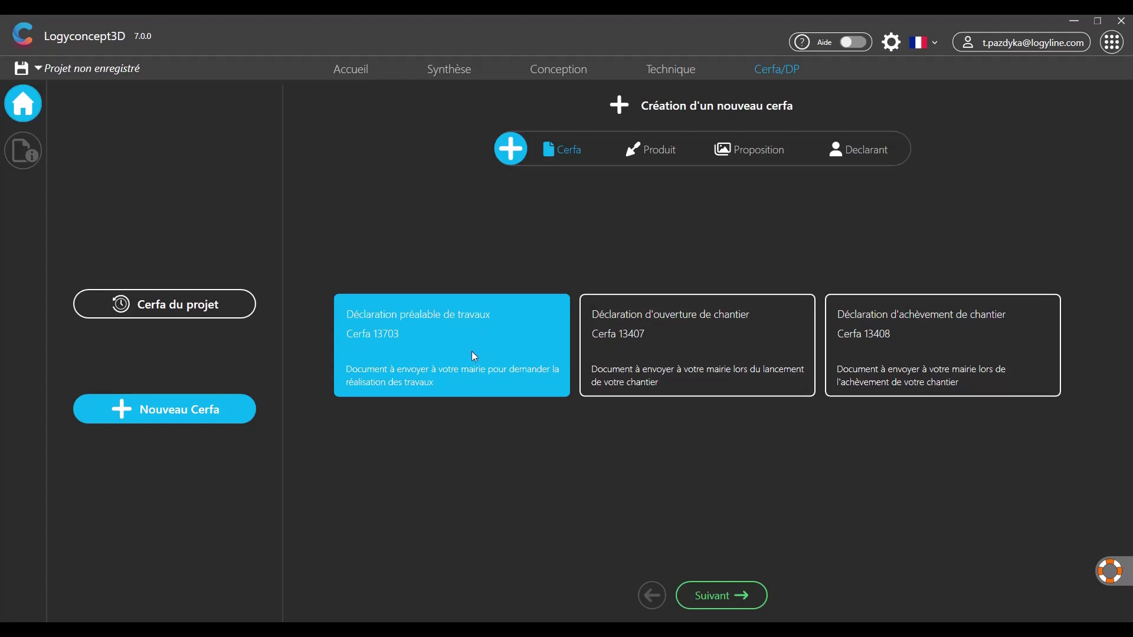
pyautogui.click(695, 594)
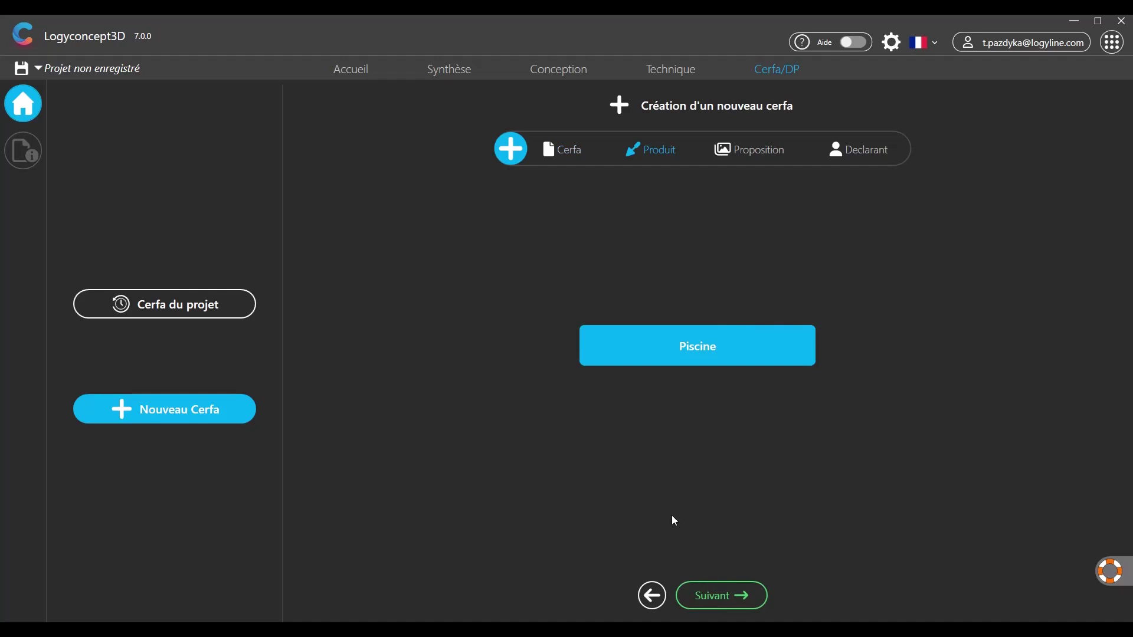
pyautogui.click(696, 593)
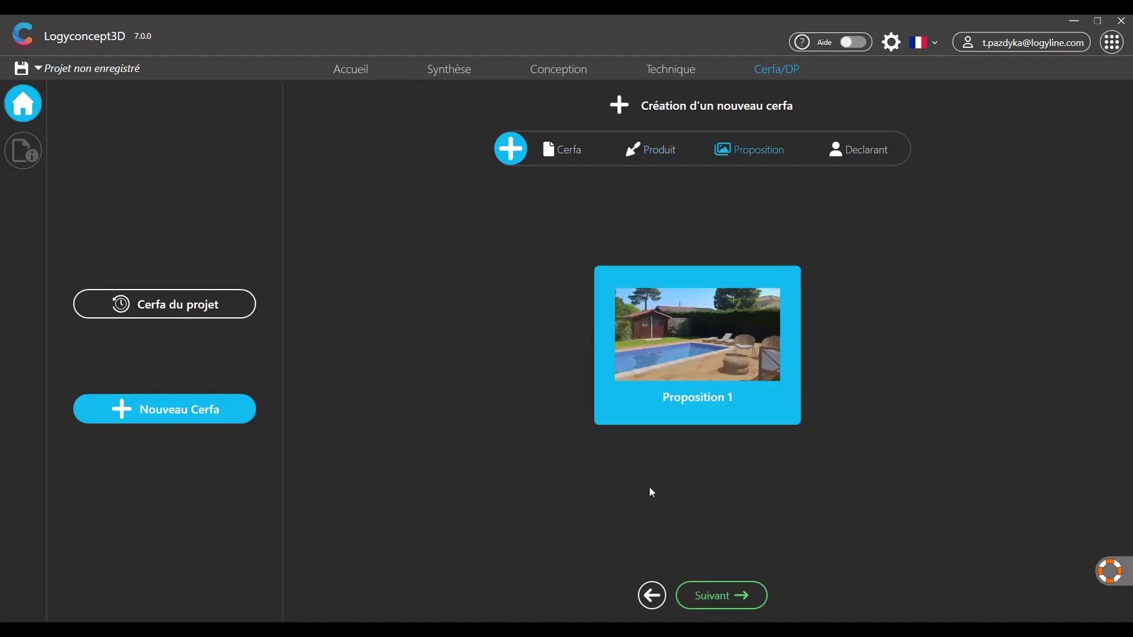
pyautogui.click(715, 594)
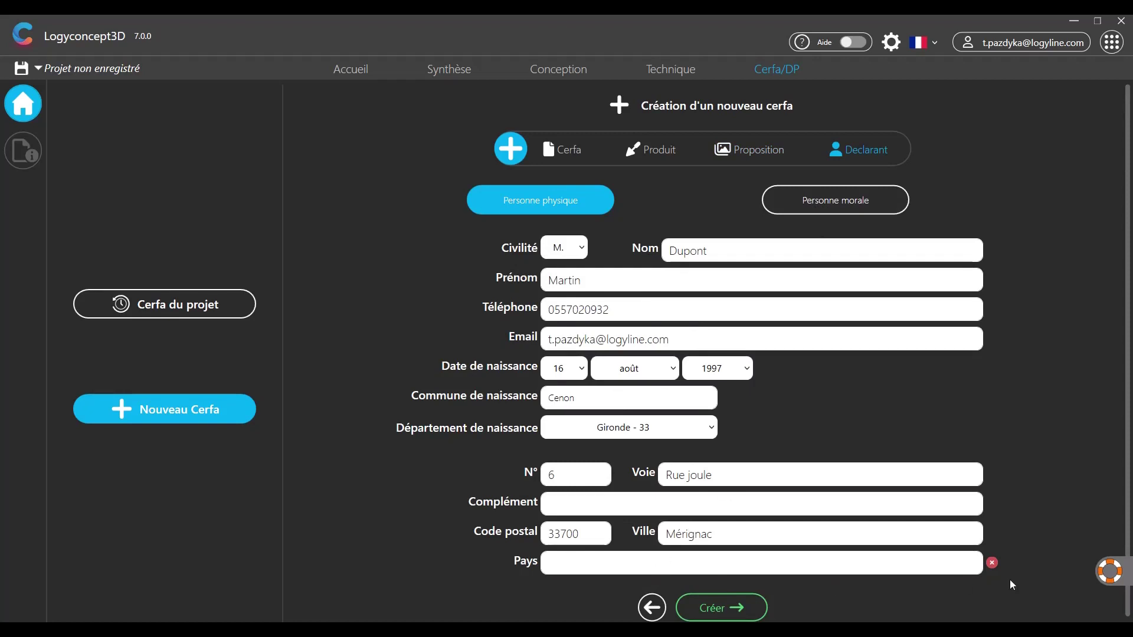
# Complete the declarant's address with France as the country and create the Cerfa
pyautogui.click(860, 560)
pyautogui.write('France')
pyautogui.click(703, 614)
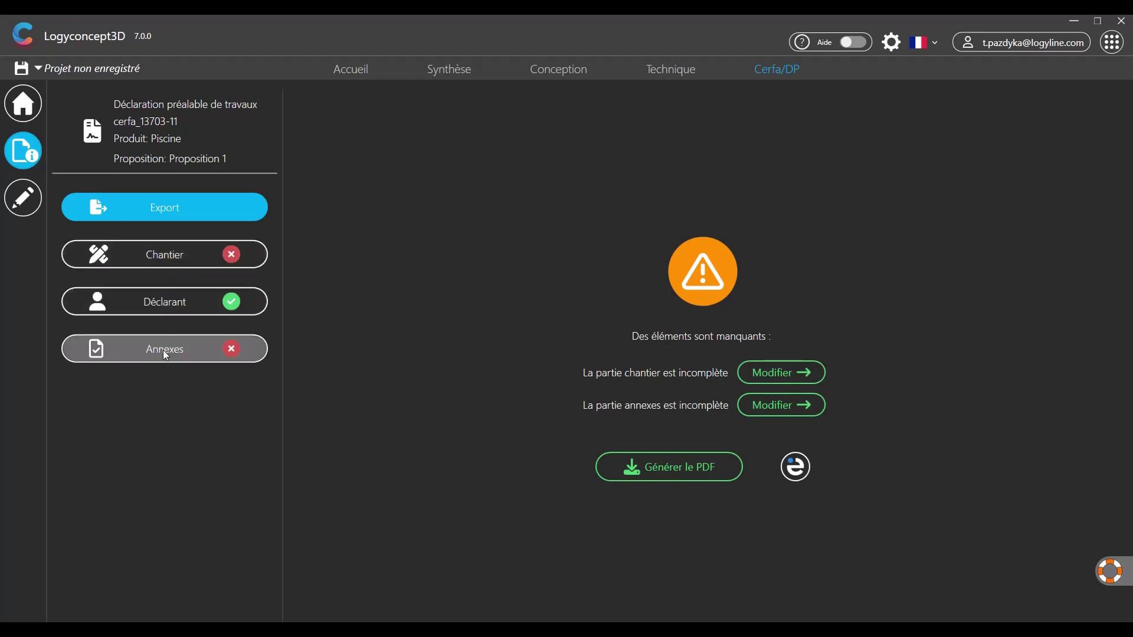
# Fill in the Chantier cadastral reference with prefix 1, section 11, number 11 and a land area of 11 m²
pyautogui.click(170, 265)
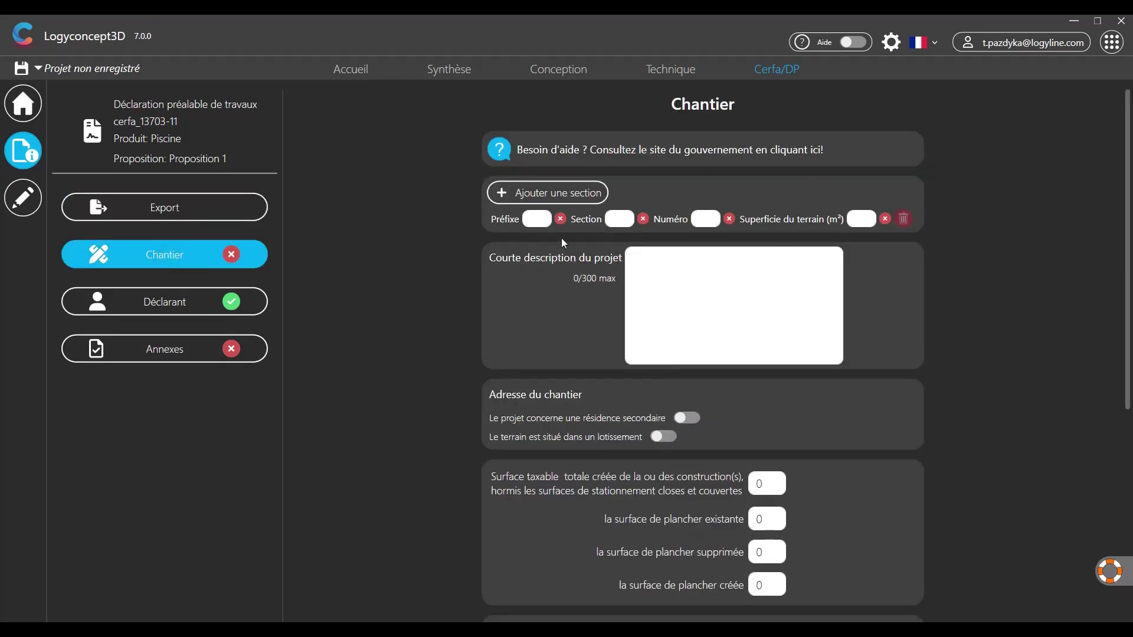
pyautogui.click(530, 226)
pyautogui.write('1')
pyautogui.press('Tab')
pyautogui.write('11')
pyautogui.click(699, 221)
pyautogui.write('11')
pyautogui.click(861, 220)
pyautogui.write('11')
pyautogui.scroll(-2, 796, 351)
pyautogui.scroll(1, 785, 401)
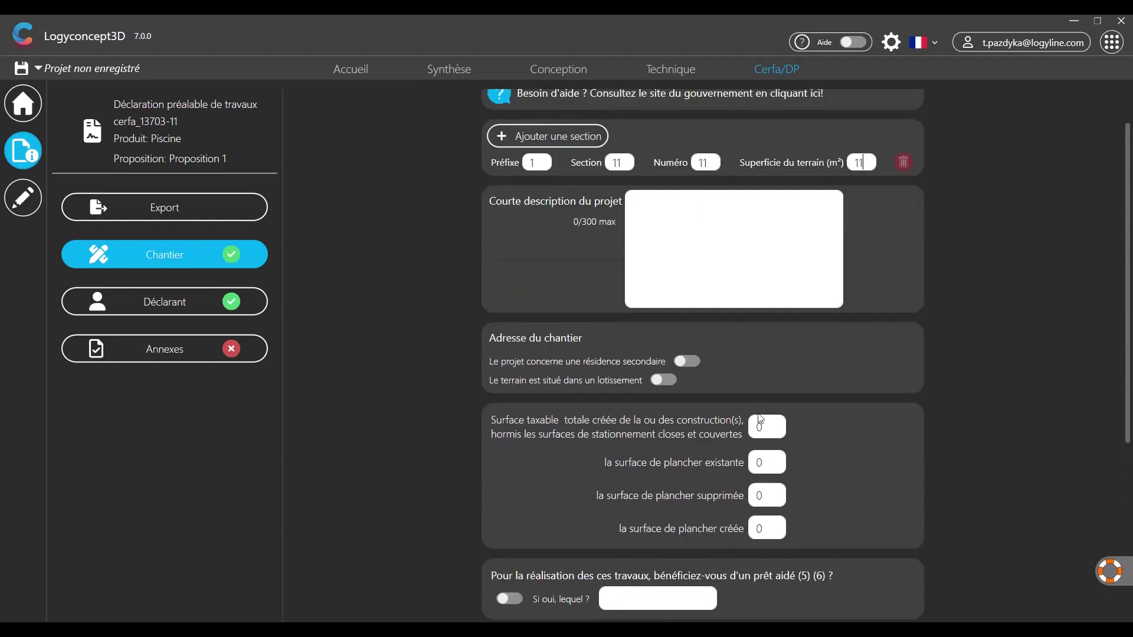
# Start the mandatory annexes and open the Google Maps import for the plan de situation
pyautogui.click(194, 350)
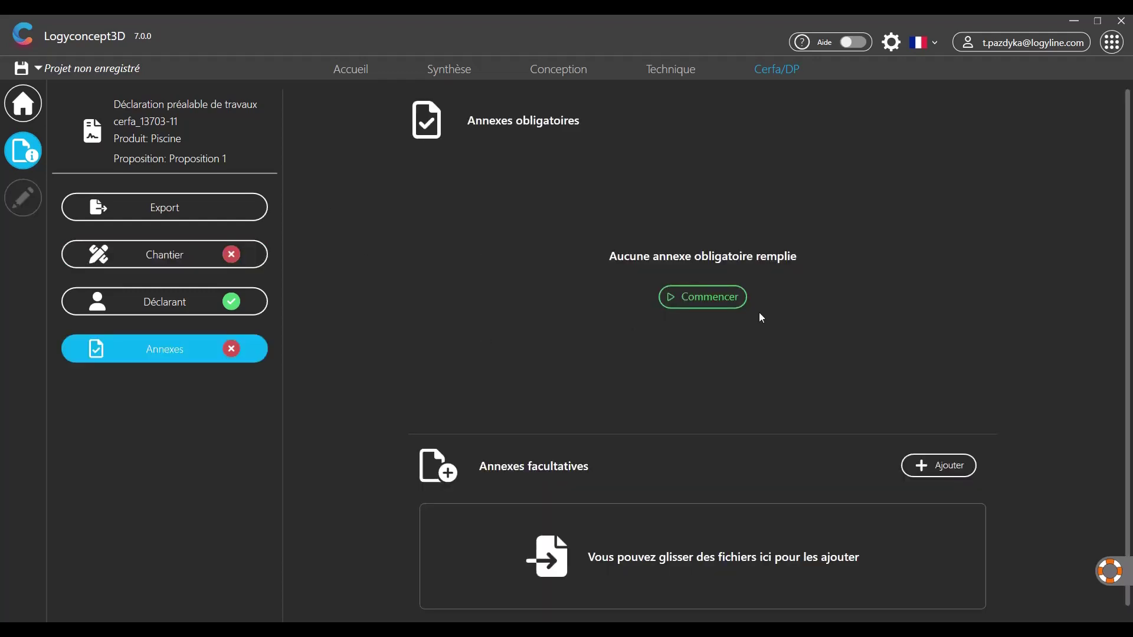
pyautogui.click(709, 303)
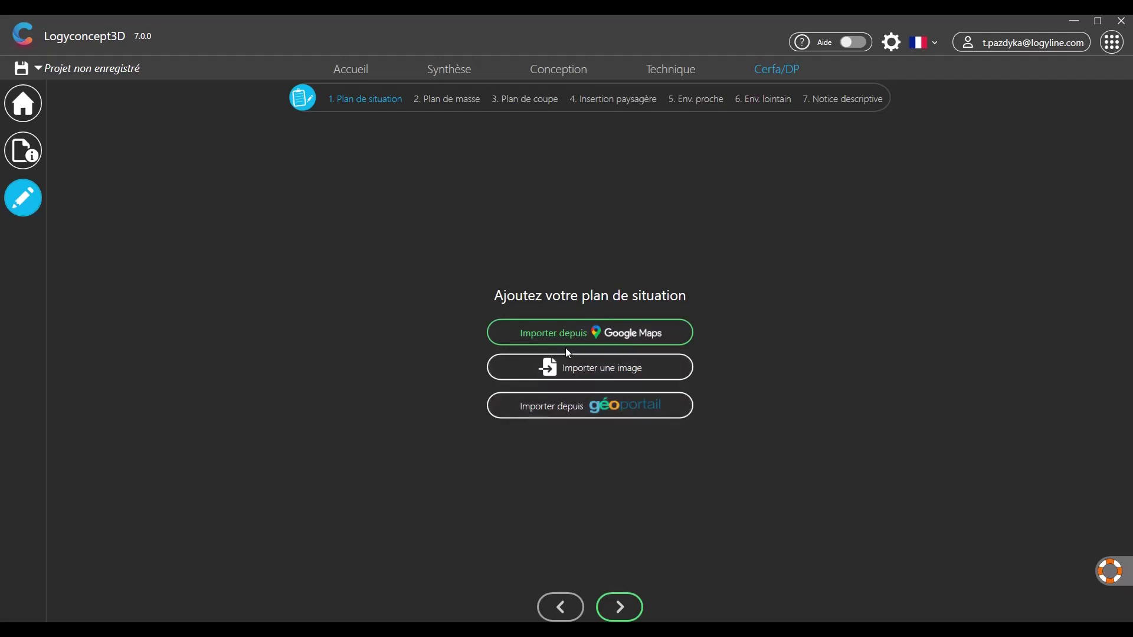
pyautogui.click(556, 331)
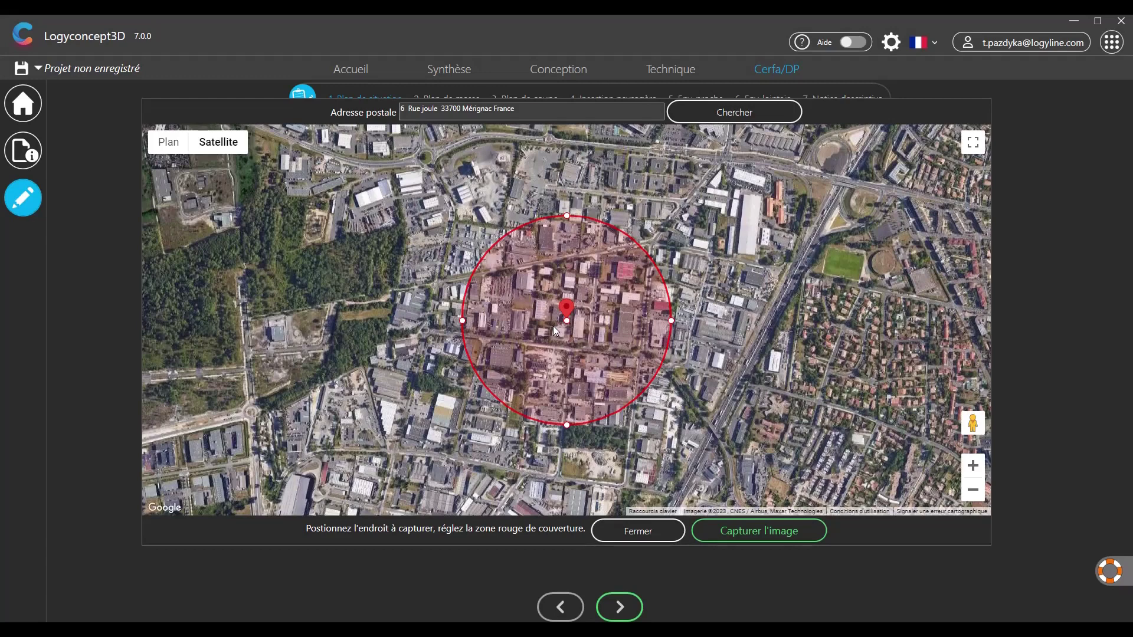
# Shrink the red coverage circle around the site, frame it centrally in a closer satellite view and capture the image
pyautogui.scroll(2, 550, 332)
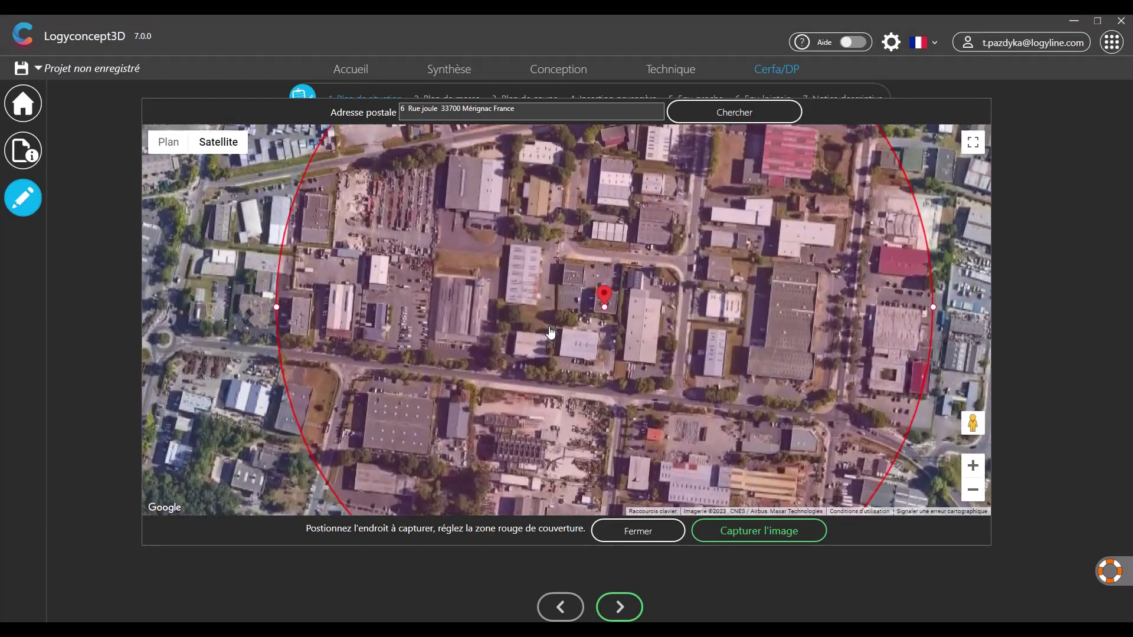
pyautogui.scroll(-2, 550, 333)
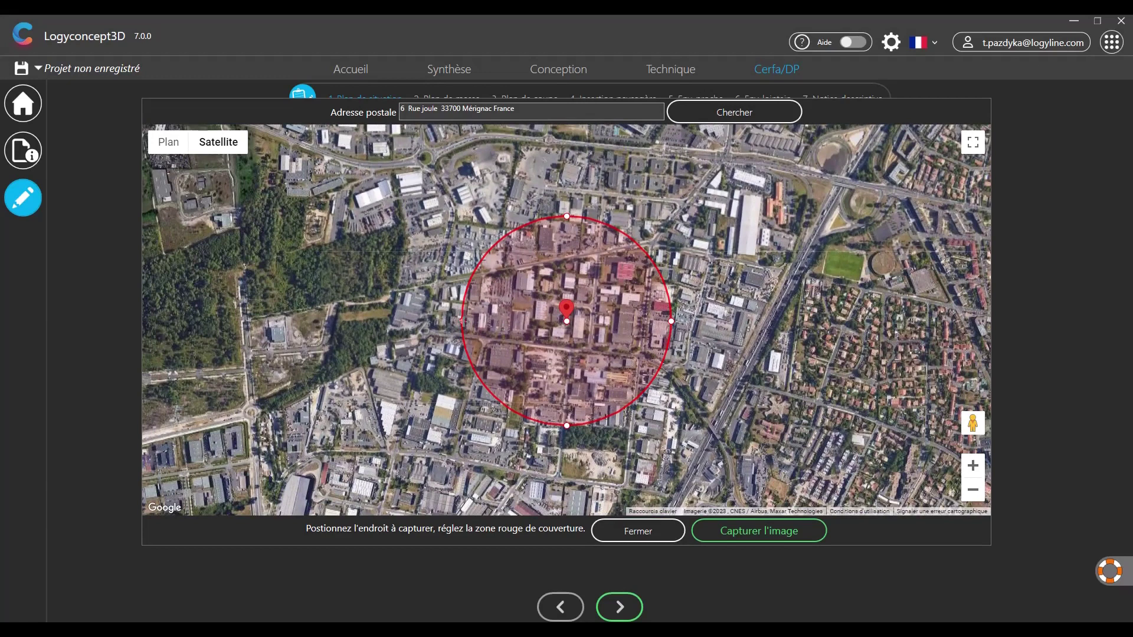
pyautogui.moveTo(462, 321); pyautogui.dragTo(494, 321)
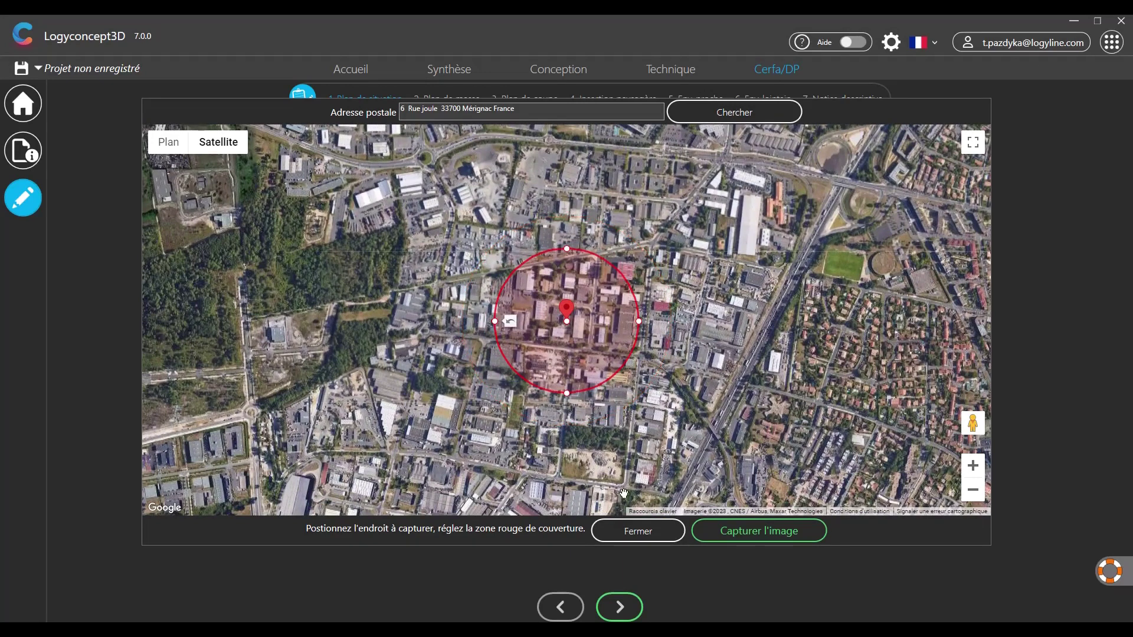
pyautogui.scroll(1, 570, 396)
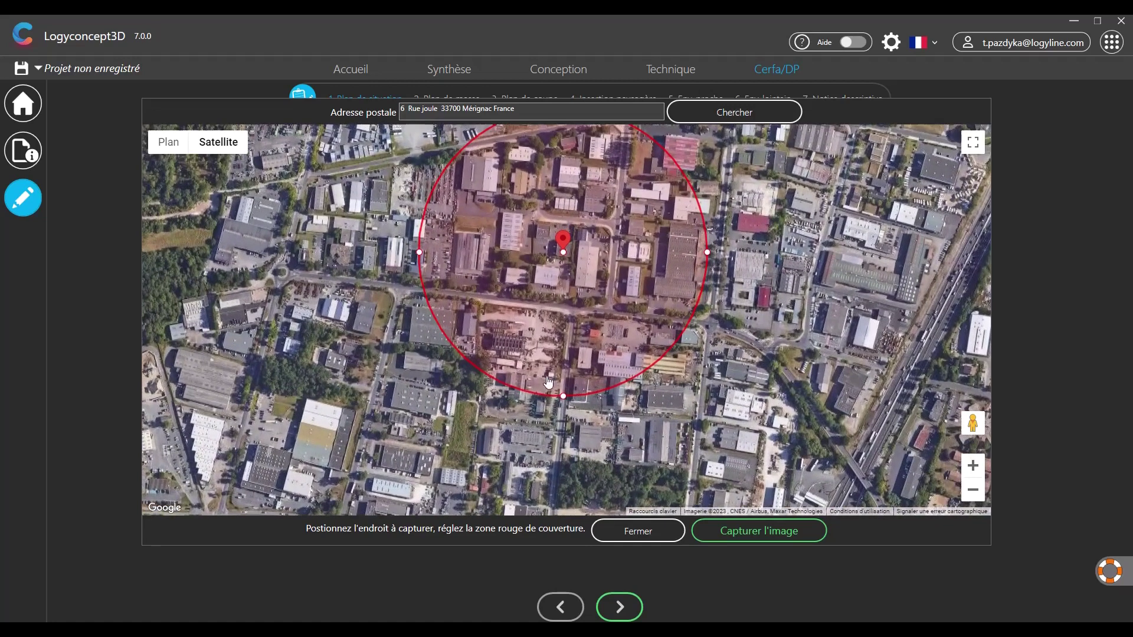
pyautogui.moveTo(359, 273); pyautogui.dragTo(352, 344)
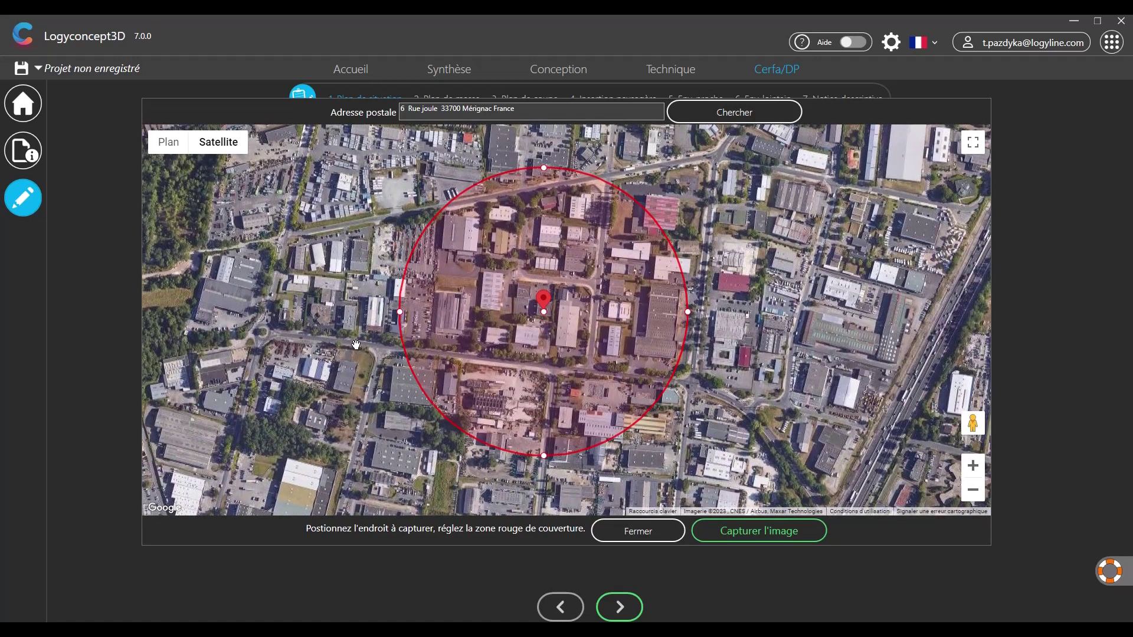
pyautogui.click(723, 536)
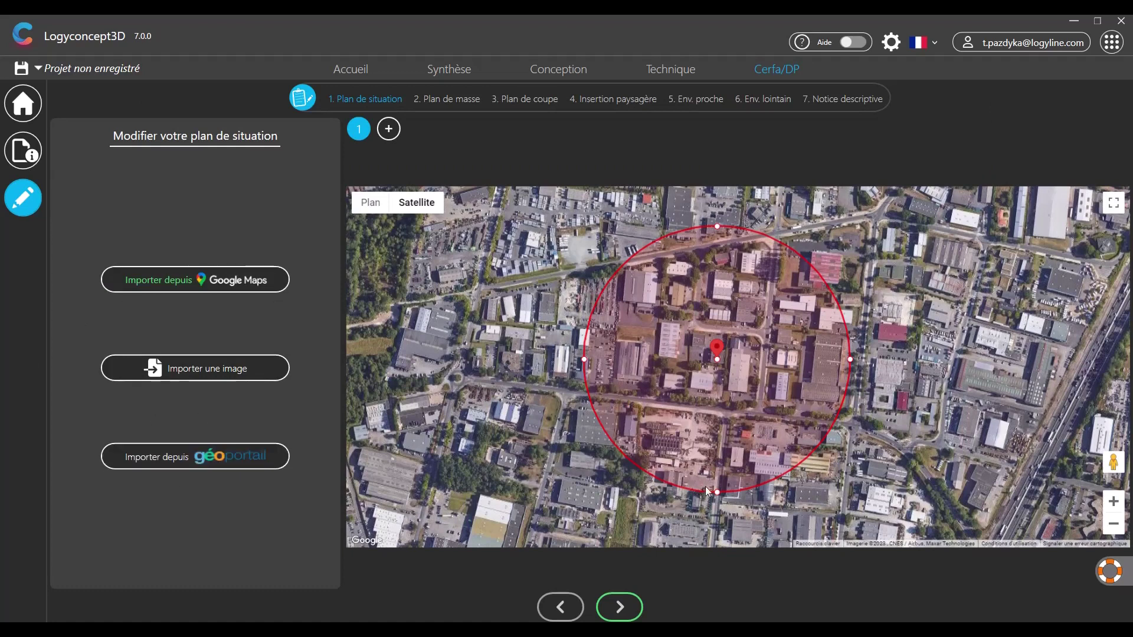
# Import the plan de masse automatically, framed around parcel 331 at a scale of 1/500
pyautogui.click(630, 604)
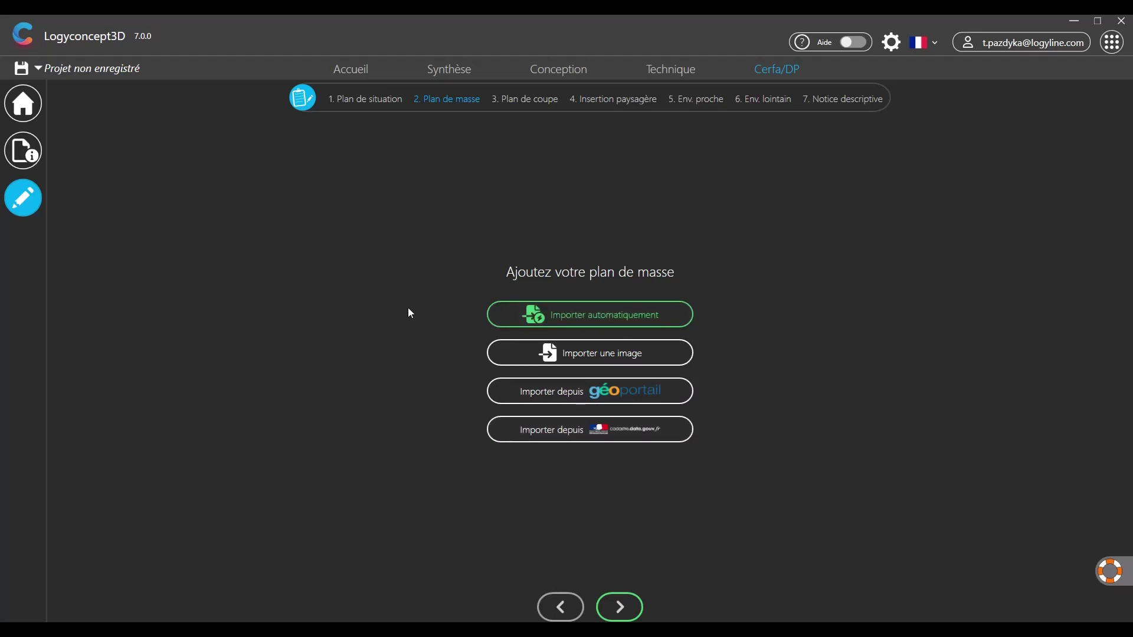
pyautogui.click(561, 323)
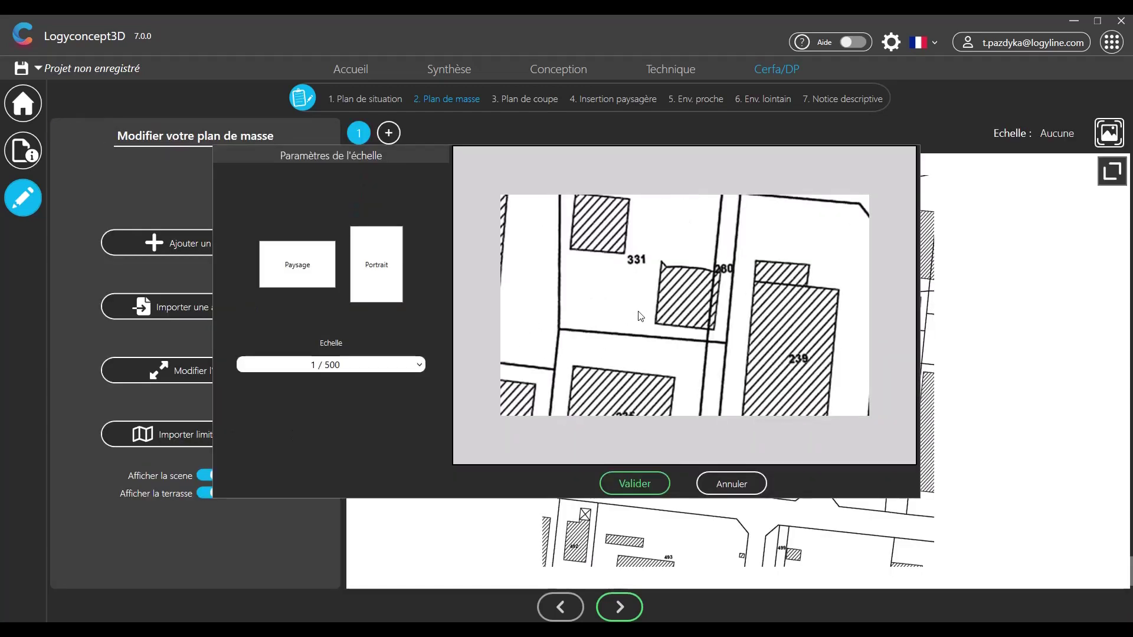
pyautogui.moveTo(617, 301); pyautogui.dragTo(628, 347)
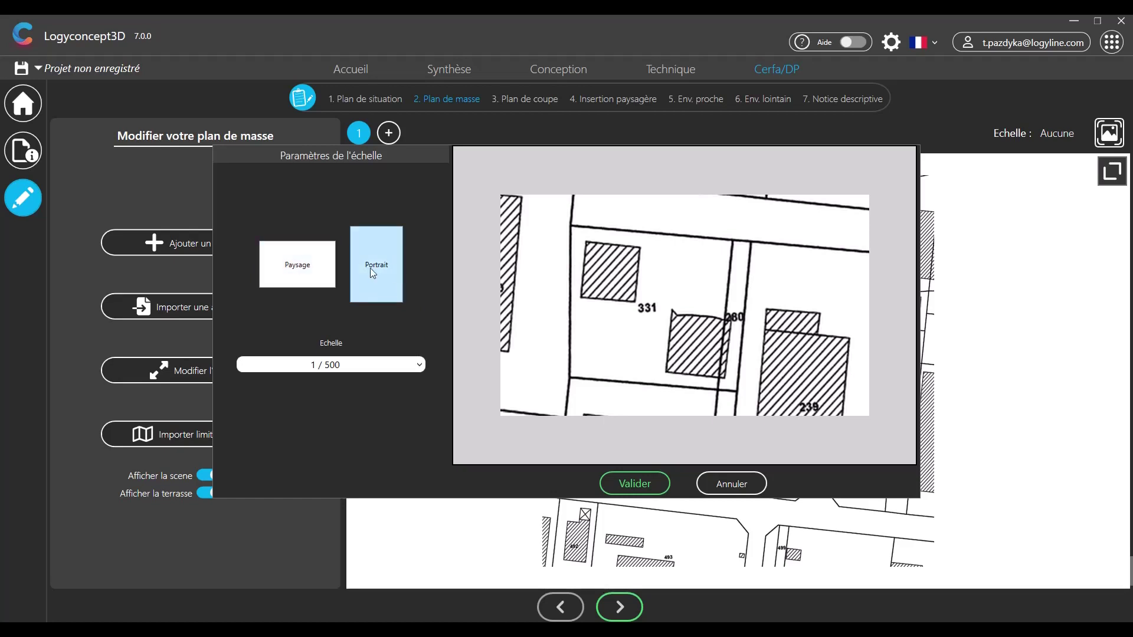
pyautogui.click(329, 364)
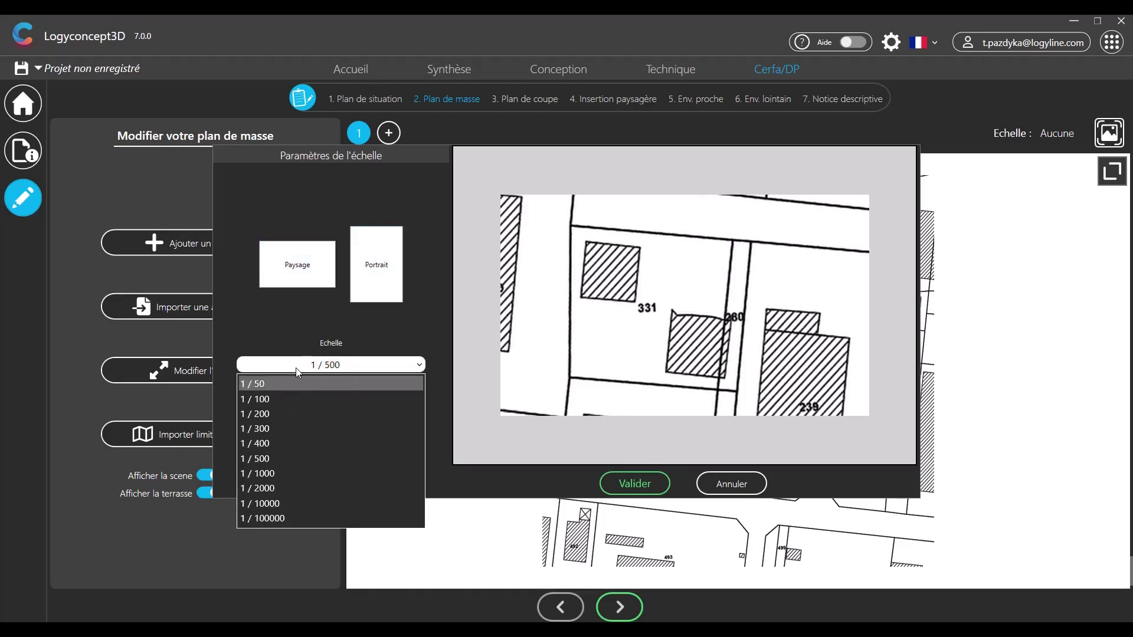
pyautogui.click(268, 472)
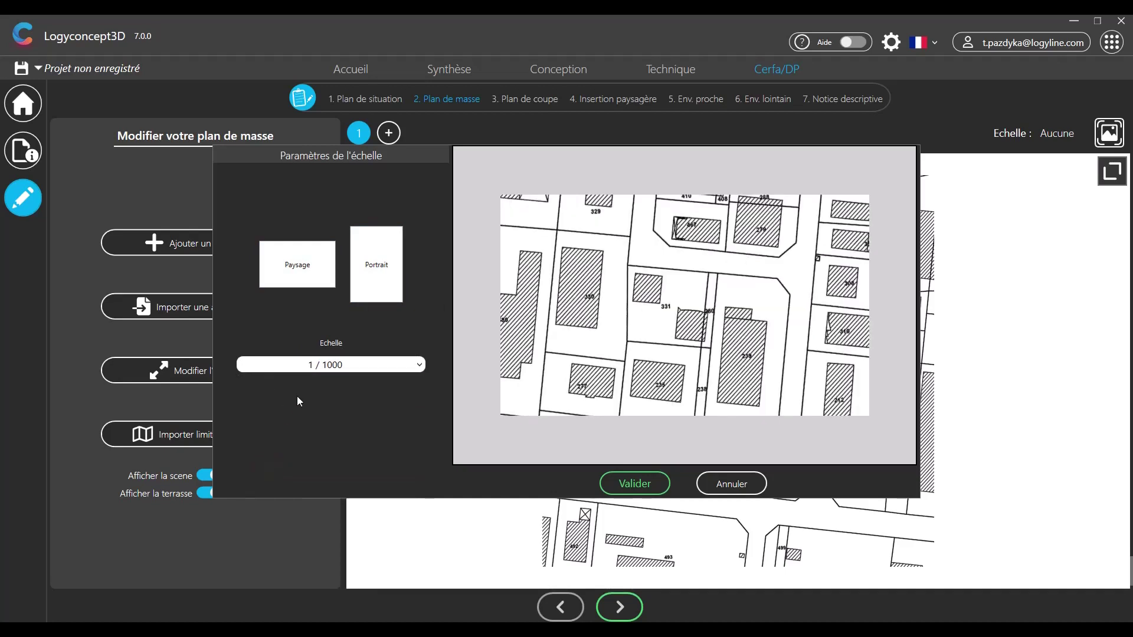
pyautogui.click(305, 367)
pyautogui.click(260, 452)
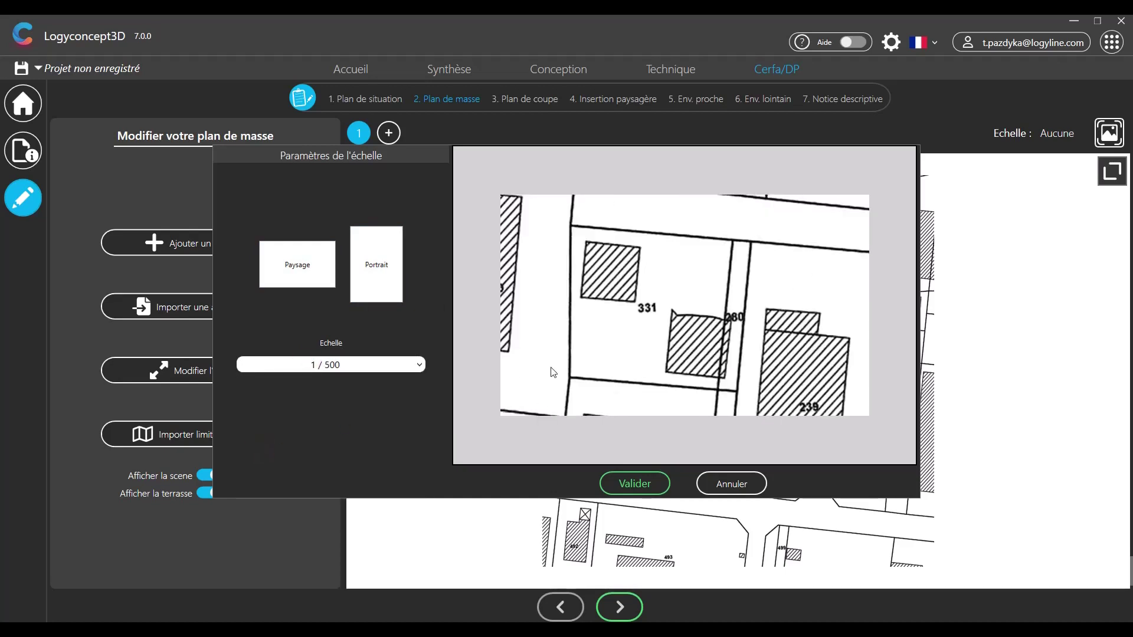
pyautogui.moveTo(582, 348); pyautogui.dragTo(580, 347)
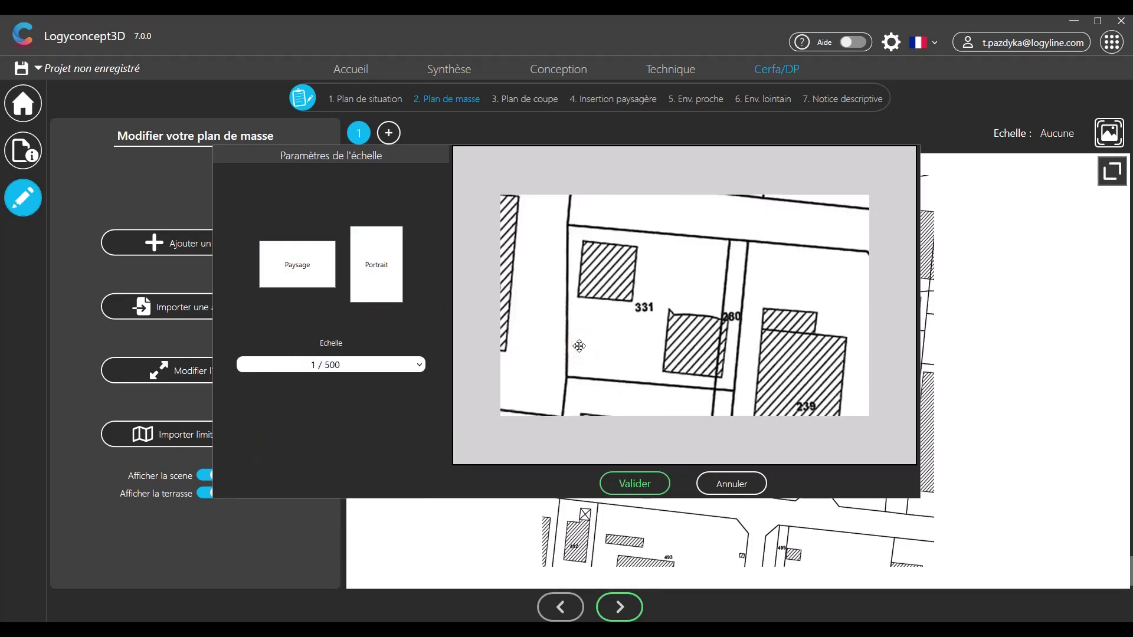
pyautogui.click(624, 486)
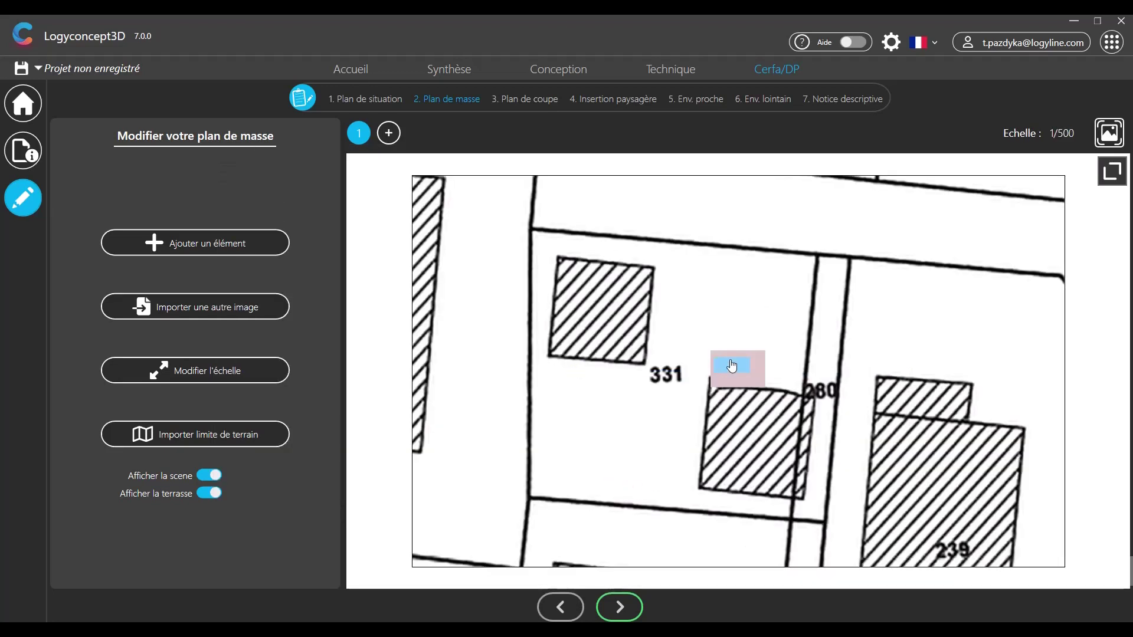
# Move the pool and its terrace into the open area below parcel 331's upper-left building and rotate them parallel to the parcel's lower boundary
pyautogui.click(732, 370)
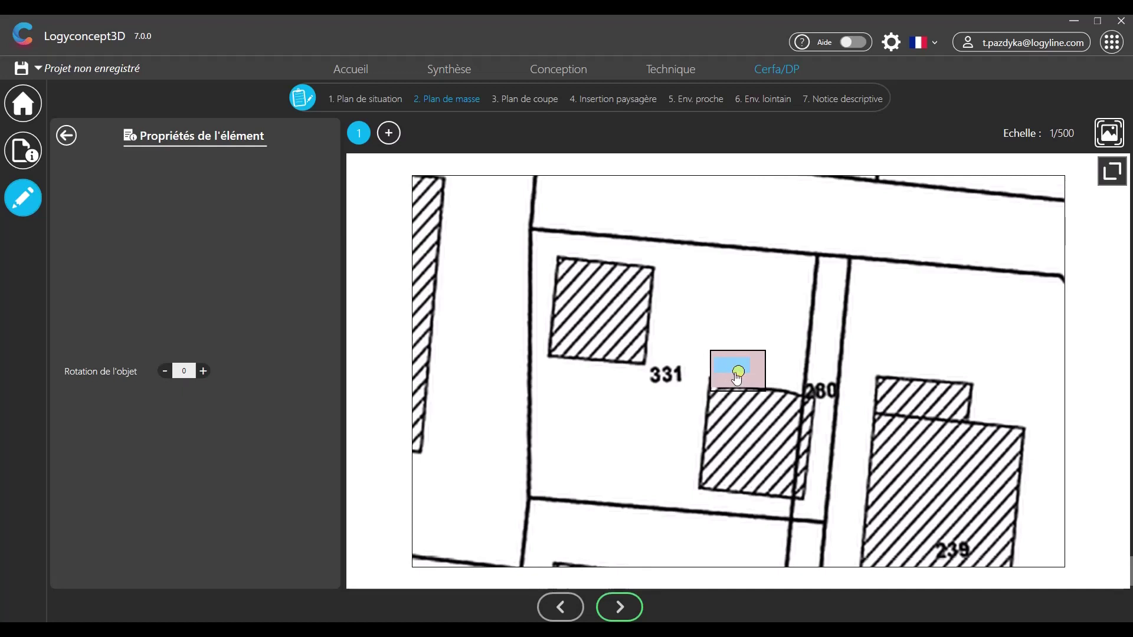
pyautogui.moveTo(738, 376); pyautogui.dragTo(600, 422)
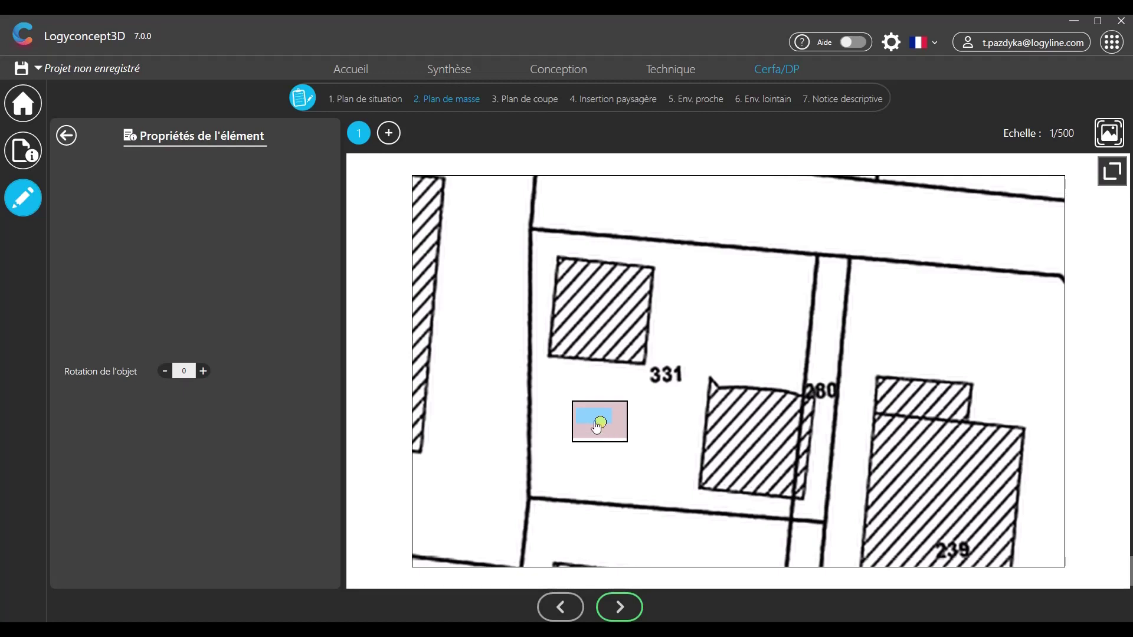
pyautogui.click(203, 371)
pyautogui.click(164, 370)
pyautogui.click(164, 370)
pyautogui.click(164, 371)
pyautogui.click(164, 370)
pyautogui.click(164, 370)
pyautogui.click(645, 466)
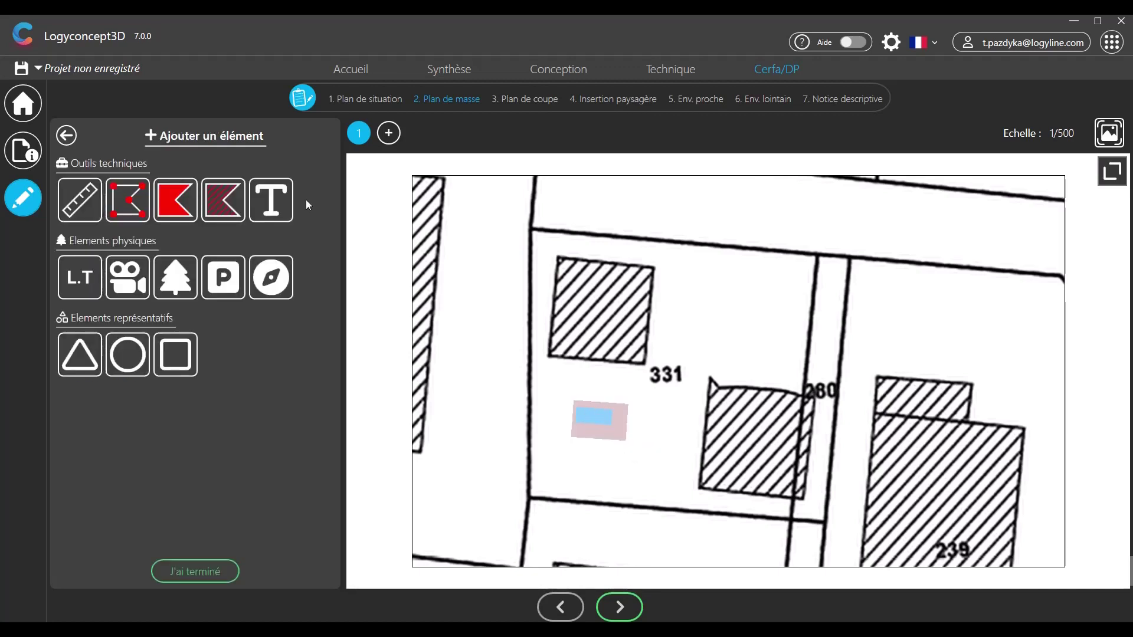
# Dimension the distance from the terrace's left edge to the parcel's left boundary
pyautogui.click(79, 212)
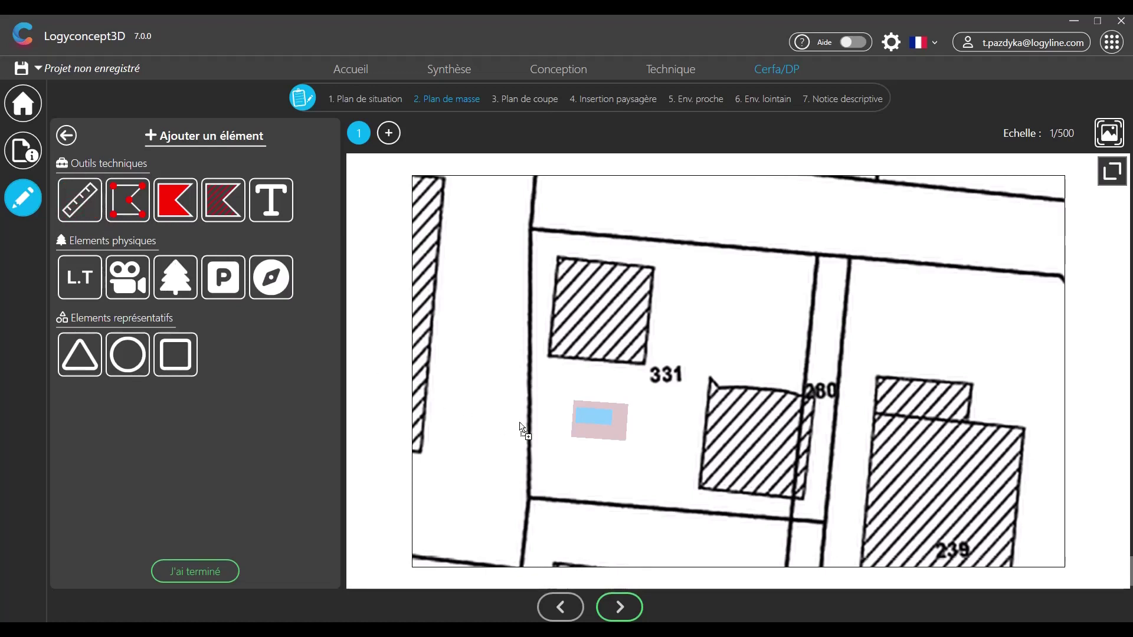
pyautogui.click(571, 421)
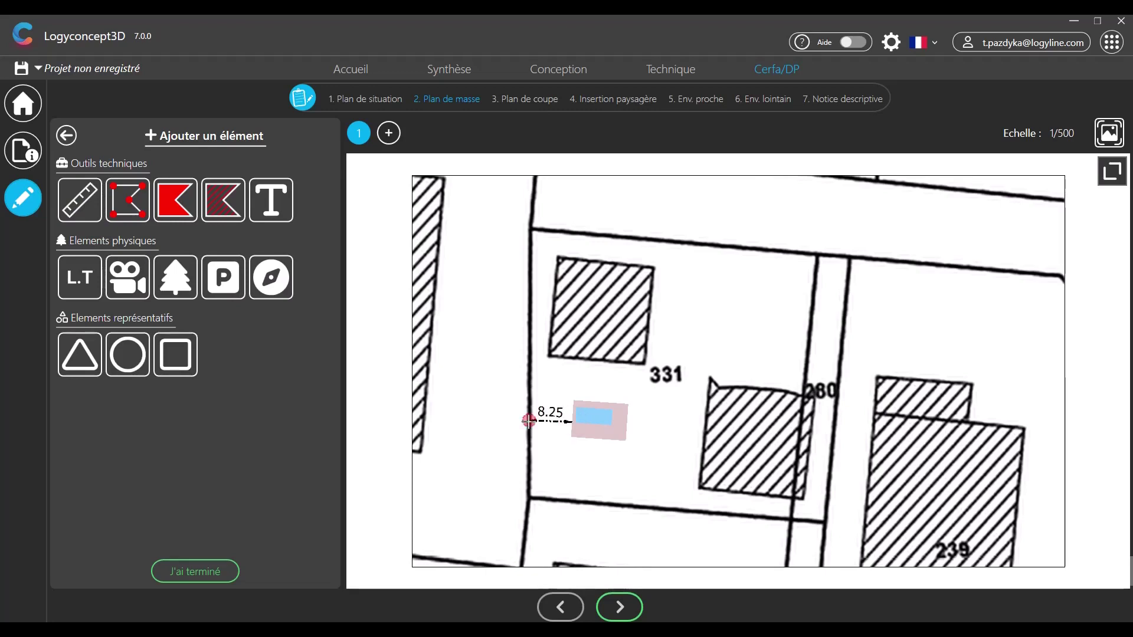
pyautogui.click(533, 430)
pyautogui.click(67, 139)
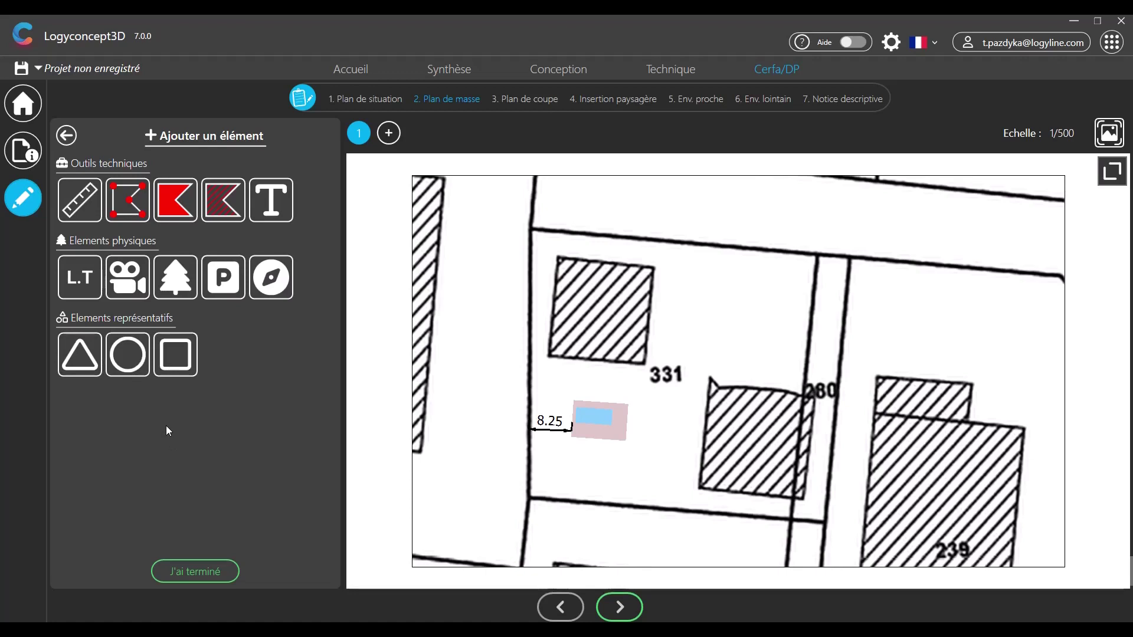
# Draw a four-sided hatched polygon of about 93 m² in the upper right area of parcel 331
pyautogui.click(223, 200)
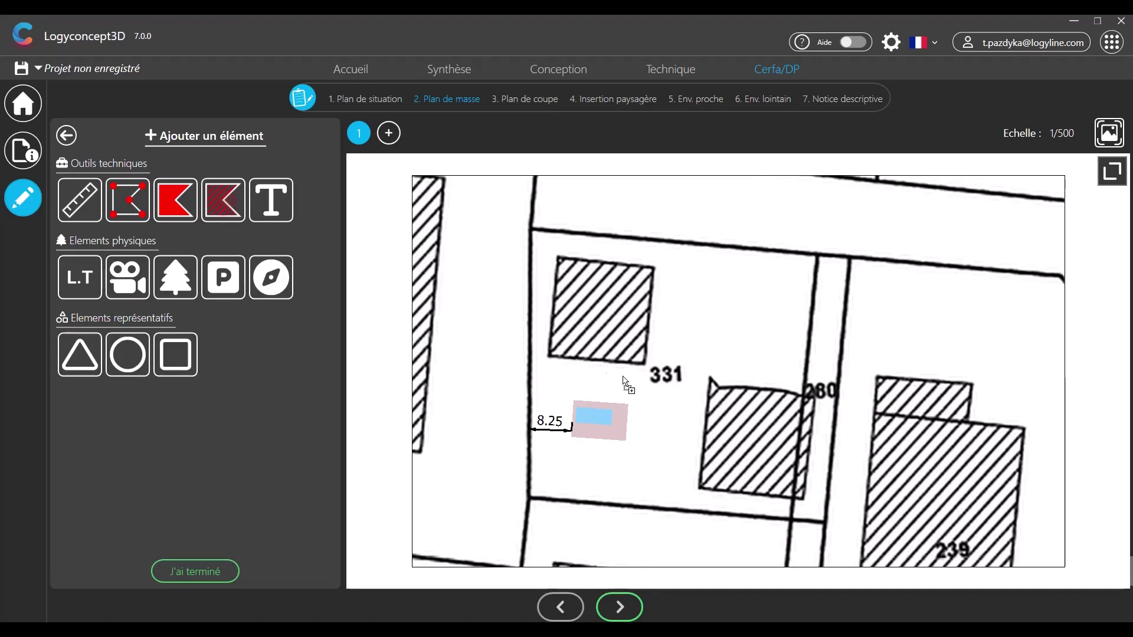
pyautogui.click(685, 320)
pyautogui.click(687, 286)
pyautogui.click(764, 311)
pyautogui.click(740, 345)
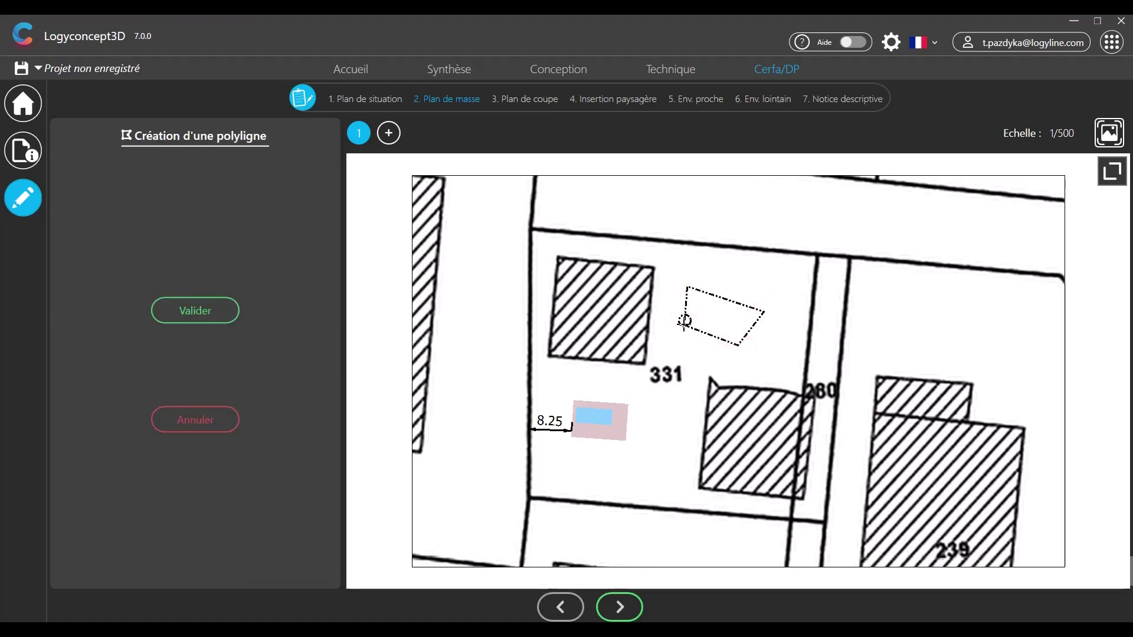
pyautogui.click(684, 320)
pyautogui.click(194, 310)
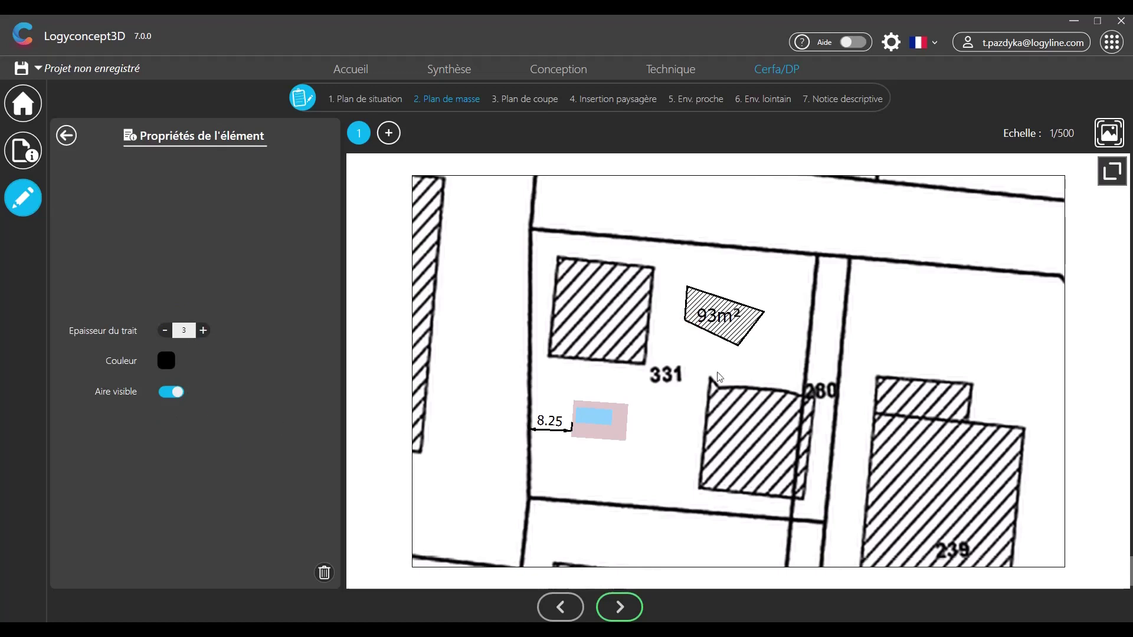
# Set the hatched polygon's line thickness to 4 and keep its area label visible
pyautogui.click(164, 331)
pyautogui.click(164, 331)
pyautogui.click(203, 330)
pyautogui.click(203, 331)
pyautogui.click(203, 330)
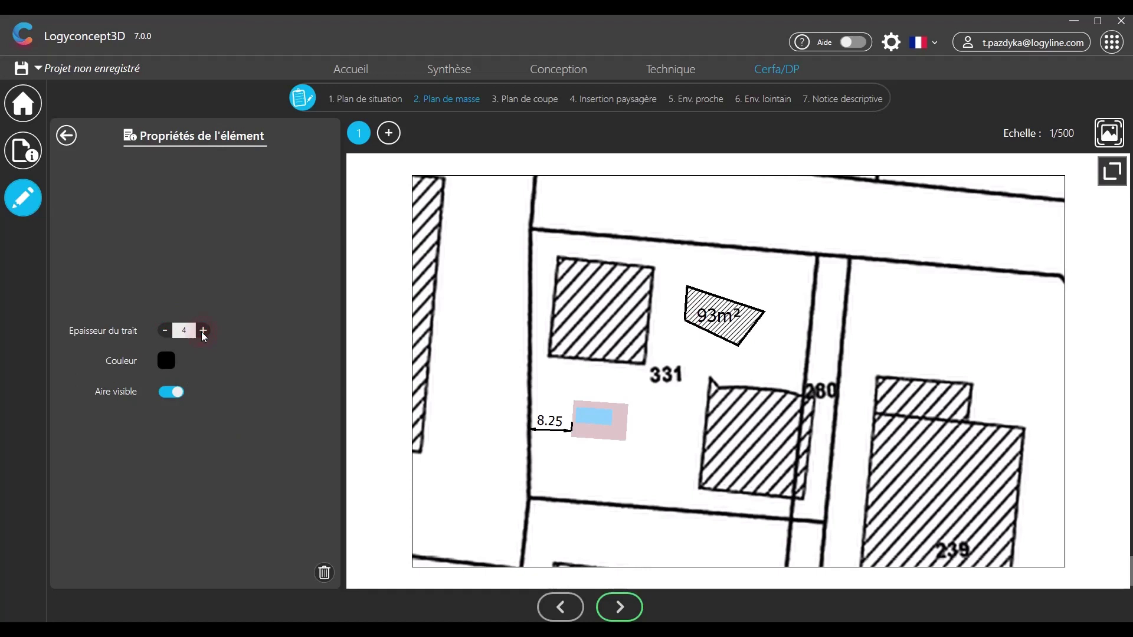
pyautogui.click(174, 392)
pyautogui.click(175, 391)
pyautogui.click(67, 135)
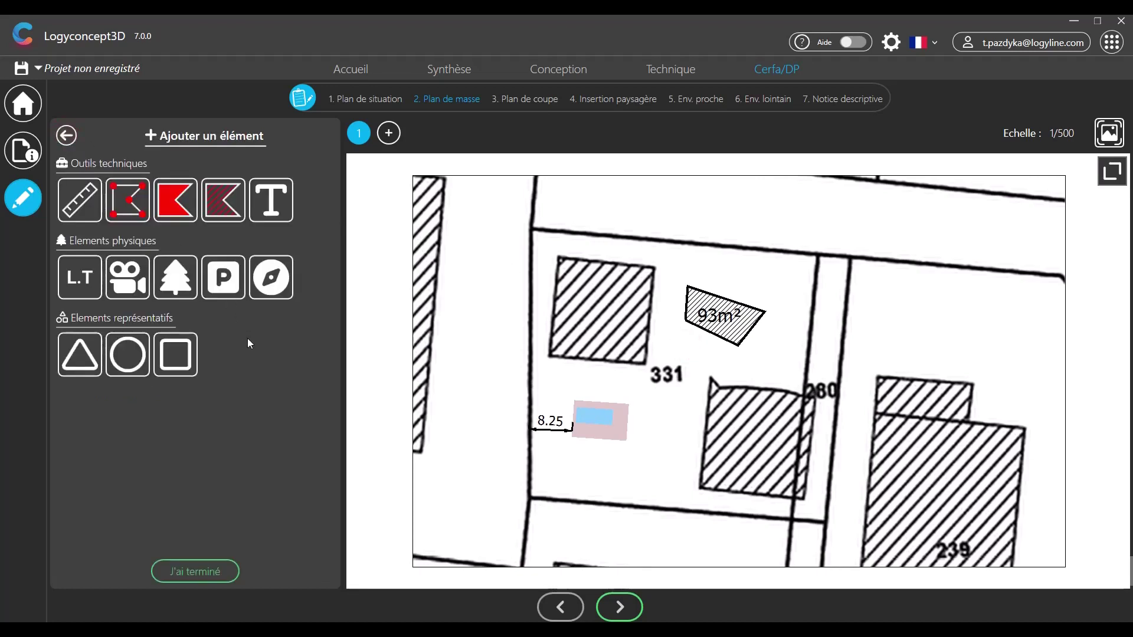
pyautogui.click(64, 137)
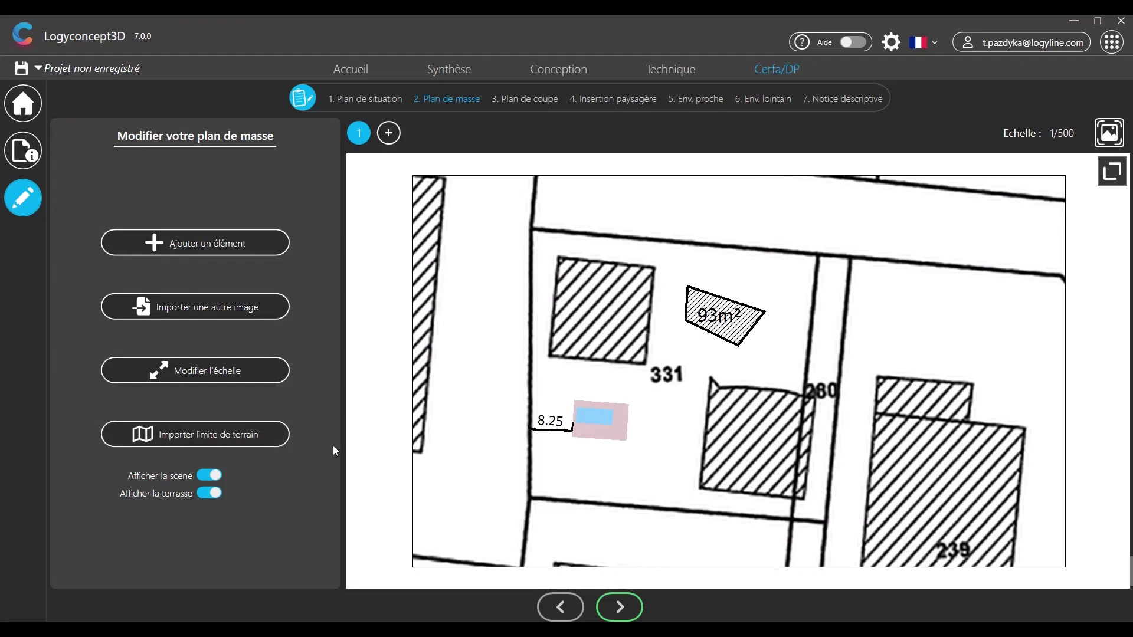
# Import the land boundaries of parcels 331 and 280 as one red outline and adjust its line thickness
pyautogui.click(227, 435)
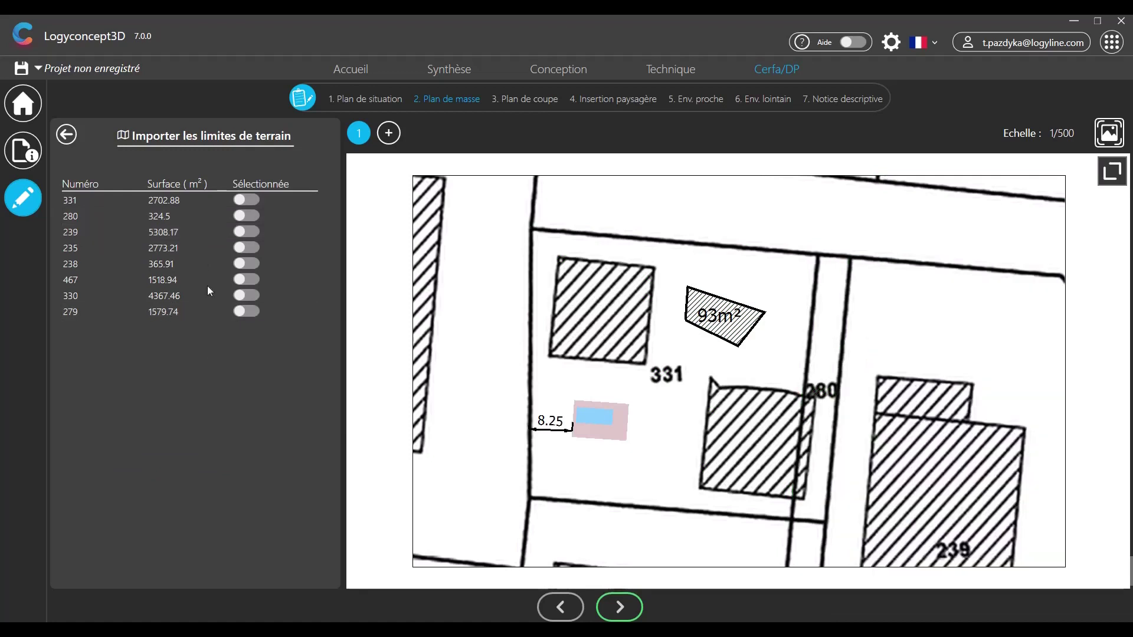
pyautogui.click(245, 200)
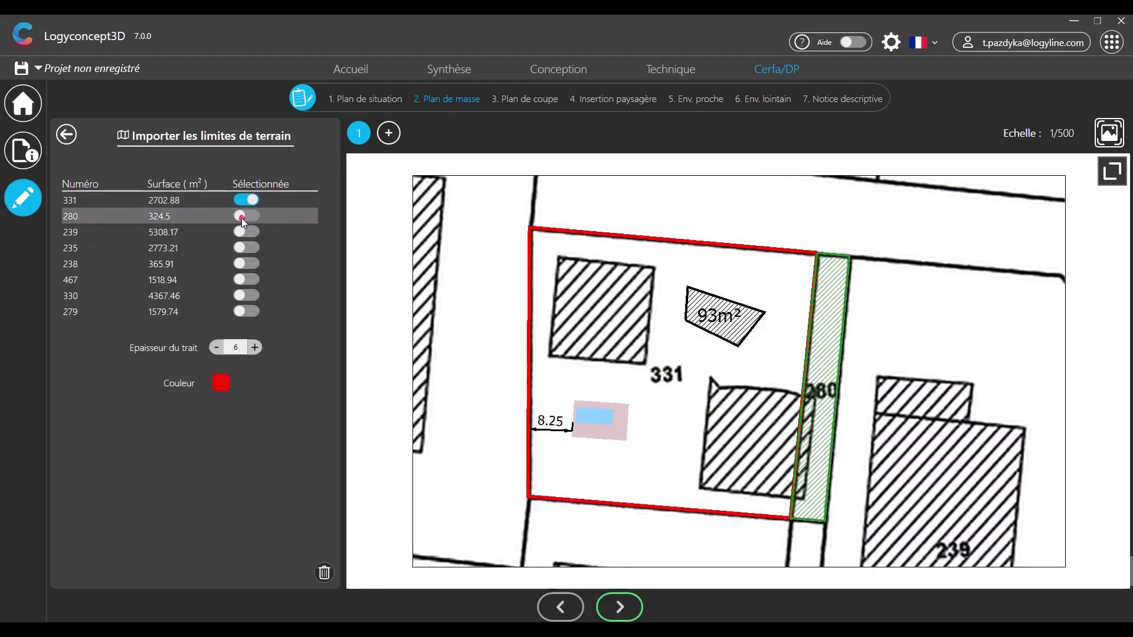
pyautogui.click(243, 216)
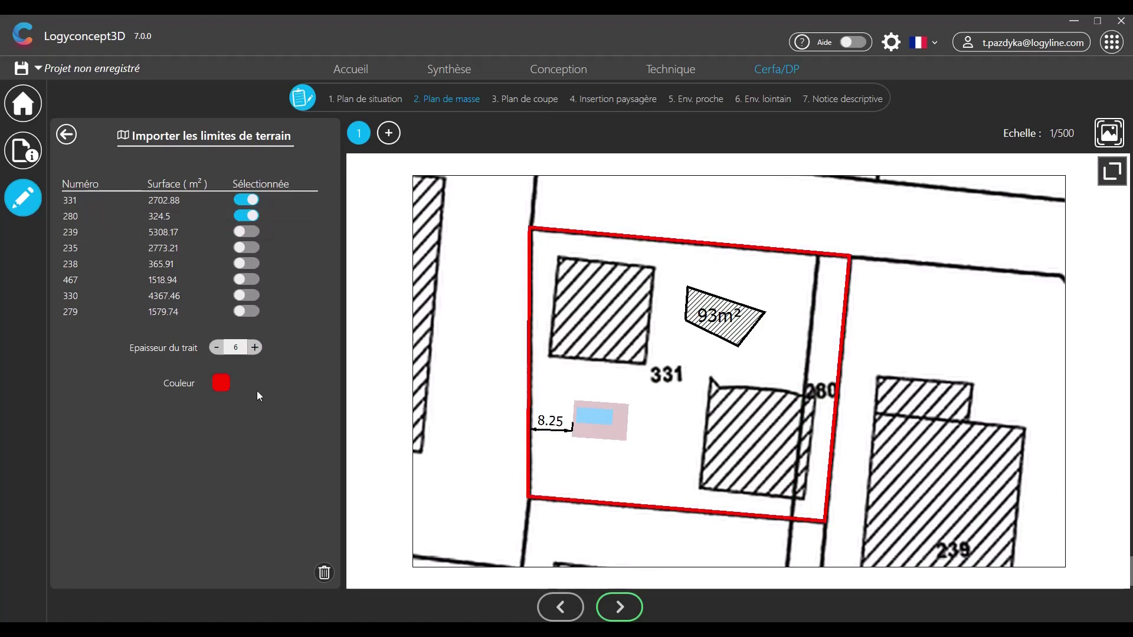
pyautogui.click(217, 348)
pyautogui.click(255, 347)
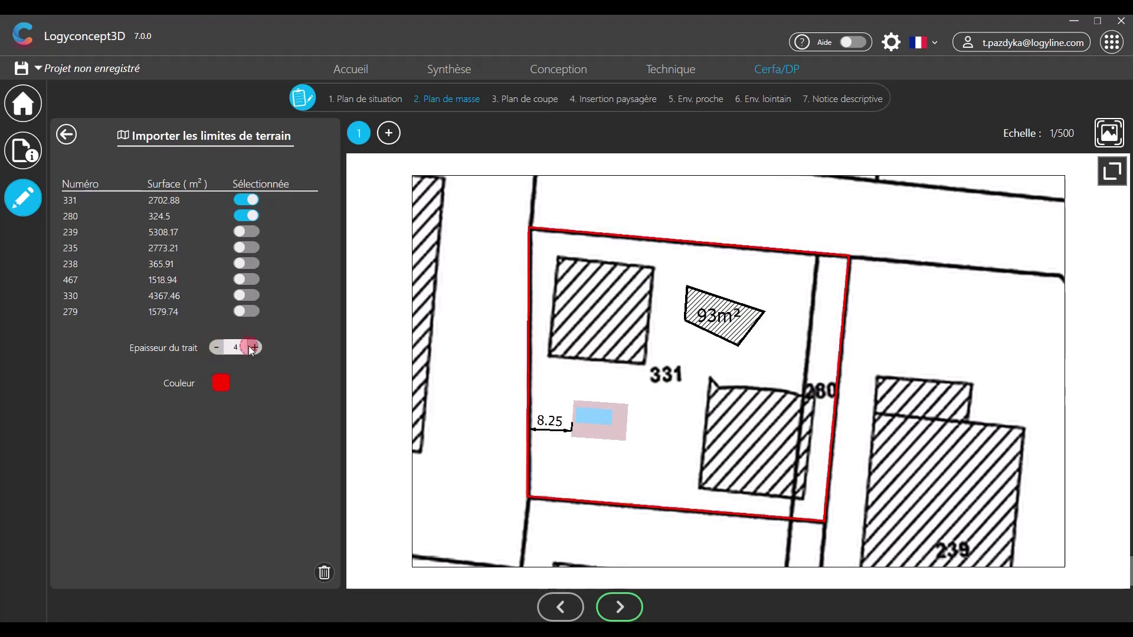
pyautogui.click(67, 135)
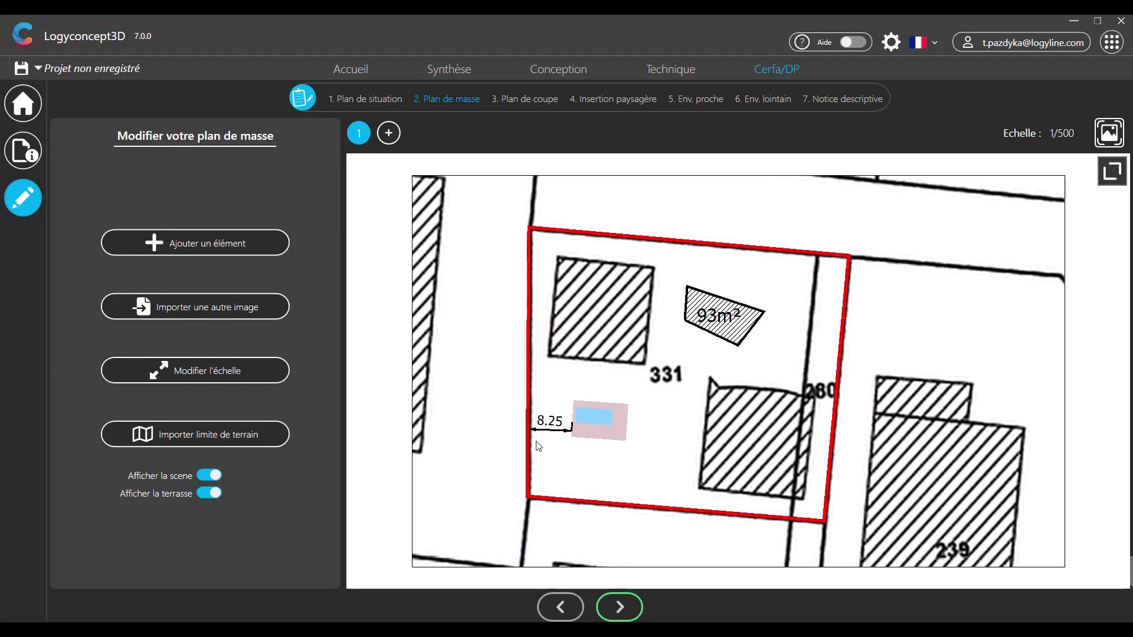
# Create the plan de coupe automatically with the longitudinal section position shifted slightly off centre and the stairs shown
pyautogui.click(610, 601)
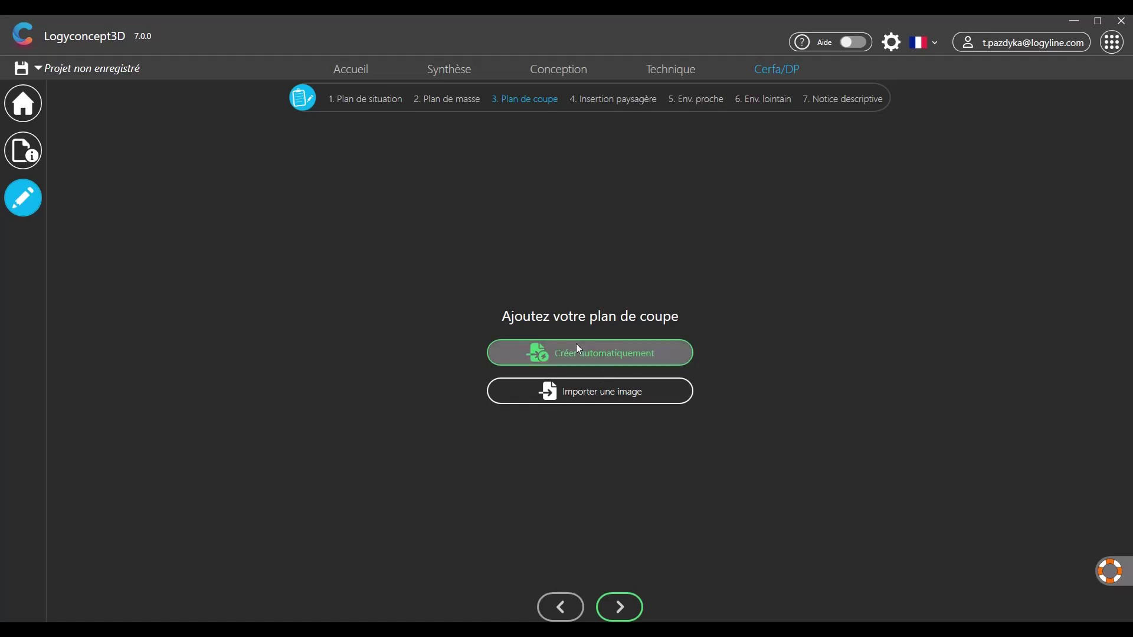
pyautogui.click(552, 352)
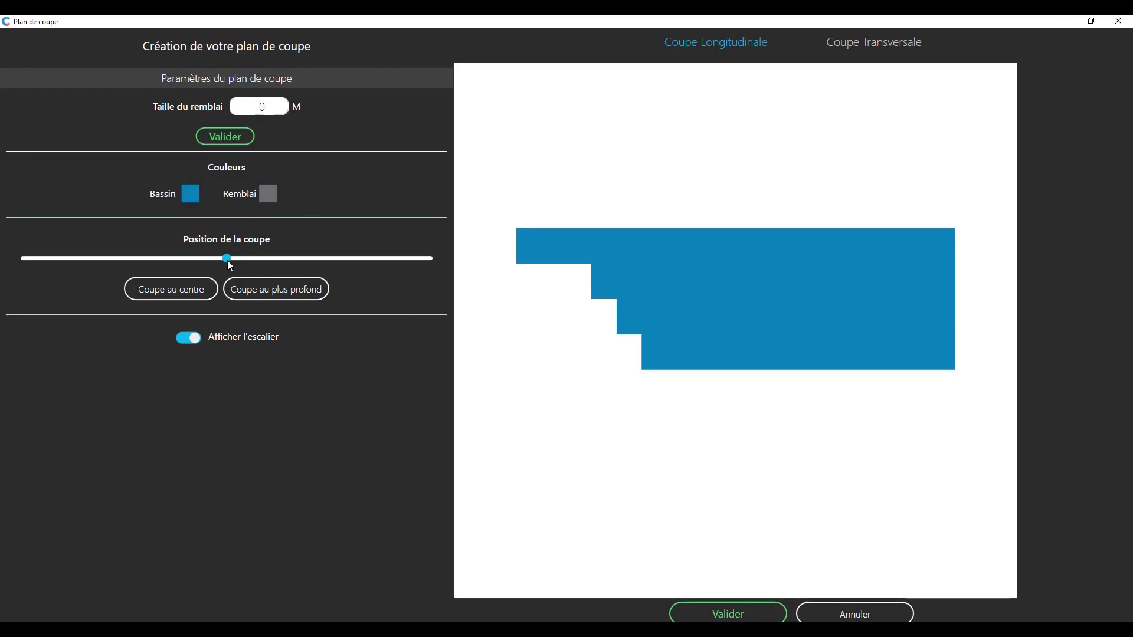
pyautogui.moveTo(229, 262)
pyautogui.mouseDown()
pyautogui.moveTo(253, 260)
pyautogui.moveTo(217, 261)
pyautogui.mouseUp()
pyautogui.click(880, 40)
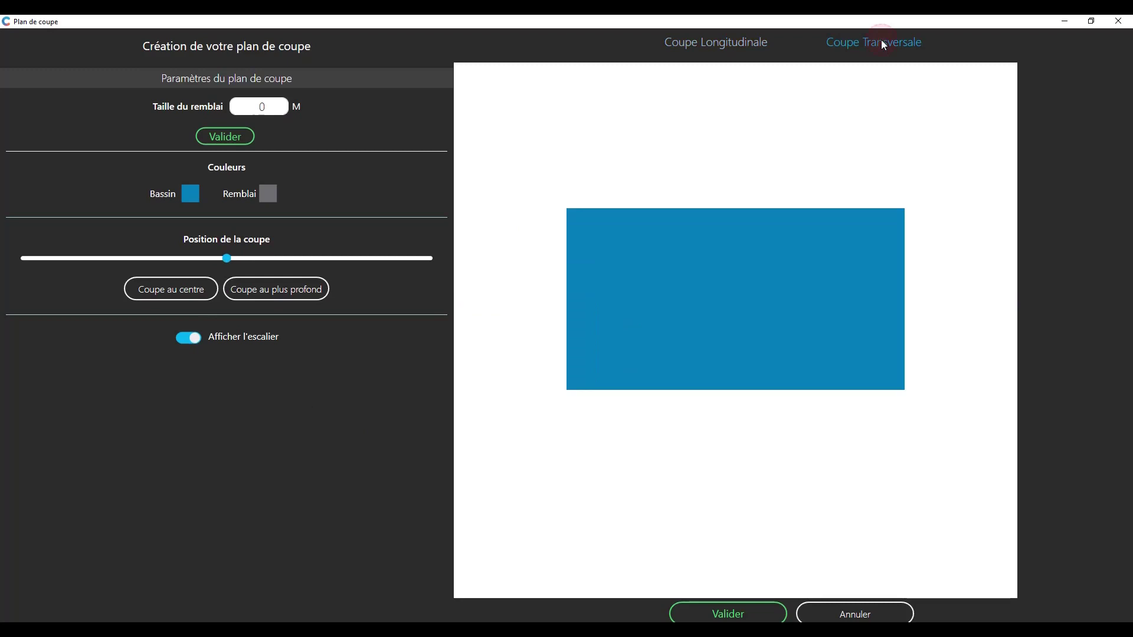
pyautogui.click(756, 39)
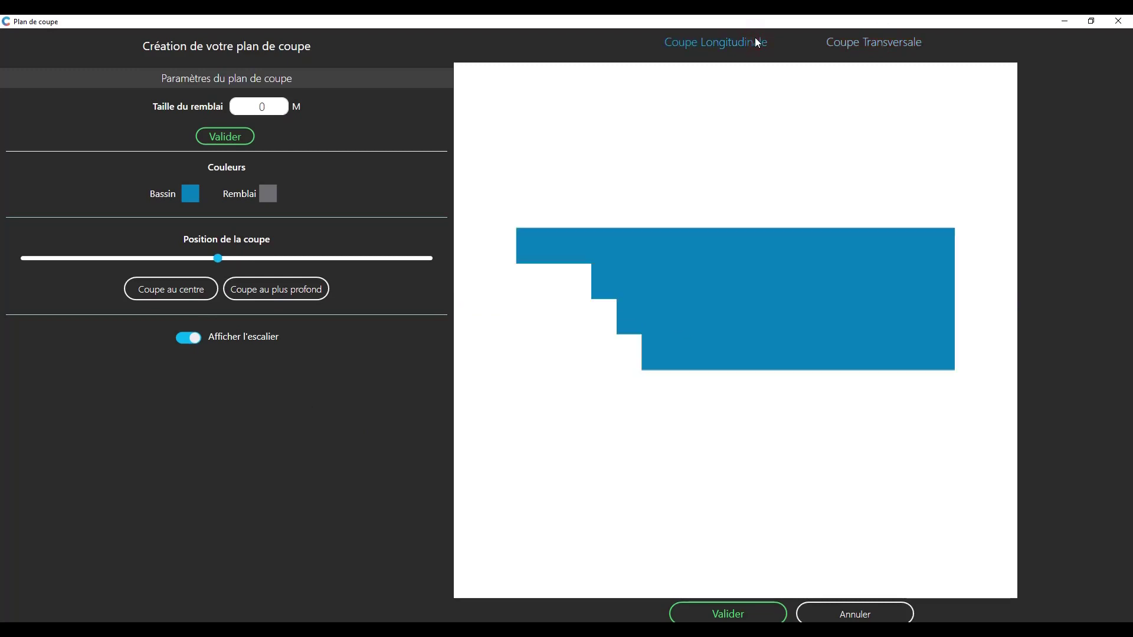
pyautogui.click(726, 611)
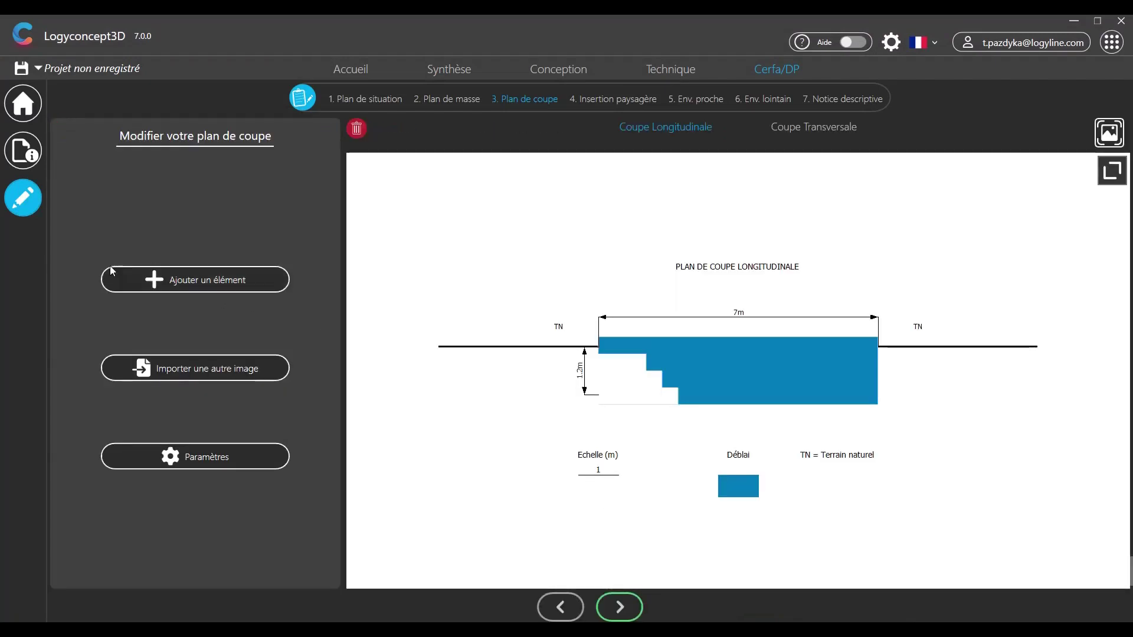
# Add a gabled house outline on the natural ground line to the left of the pool in the longitudinal section
pyautogui.click(196, 277)
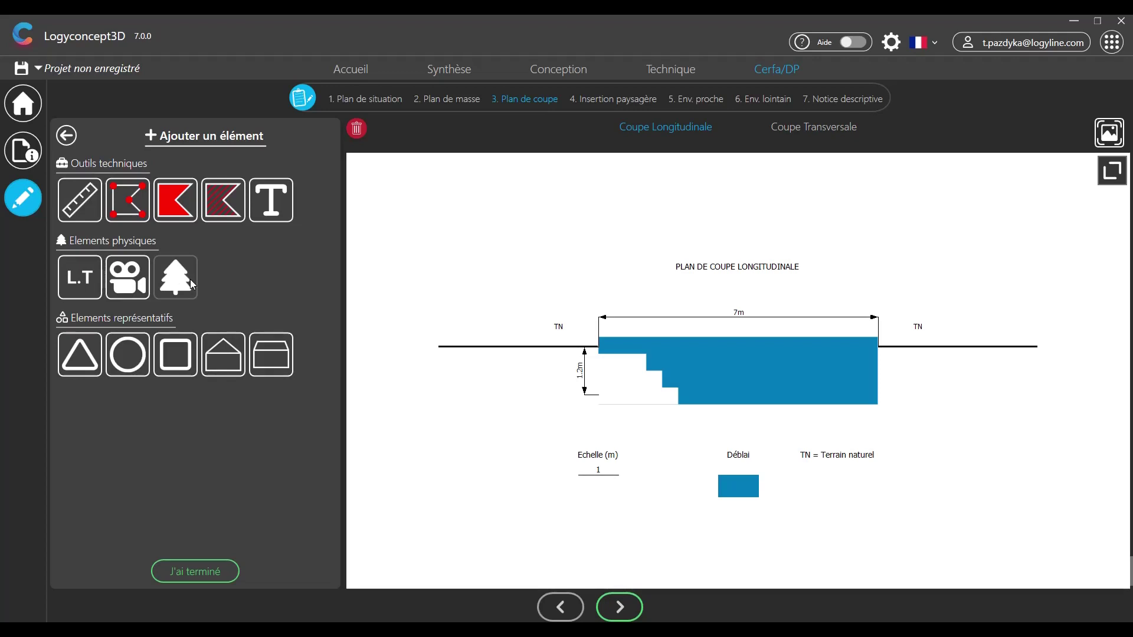
pyautogui.moveTo(227, 368)
pyautogui.mouseDown()
pyautogui.moveTo(322, 364)
pyautogui.moveTo(389, 321)
pyautogui.mouseUp()
pyautogui.moveTo(479, 336)
pyautogui.mouseDown()
pyautogui.moveTo(488, 321)
pyautogui.moveTo(438, 295)
pyautogui.mouseUp()
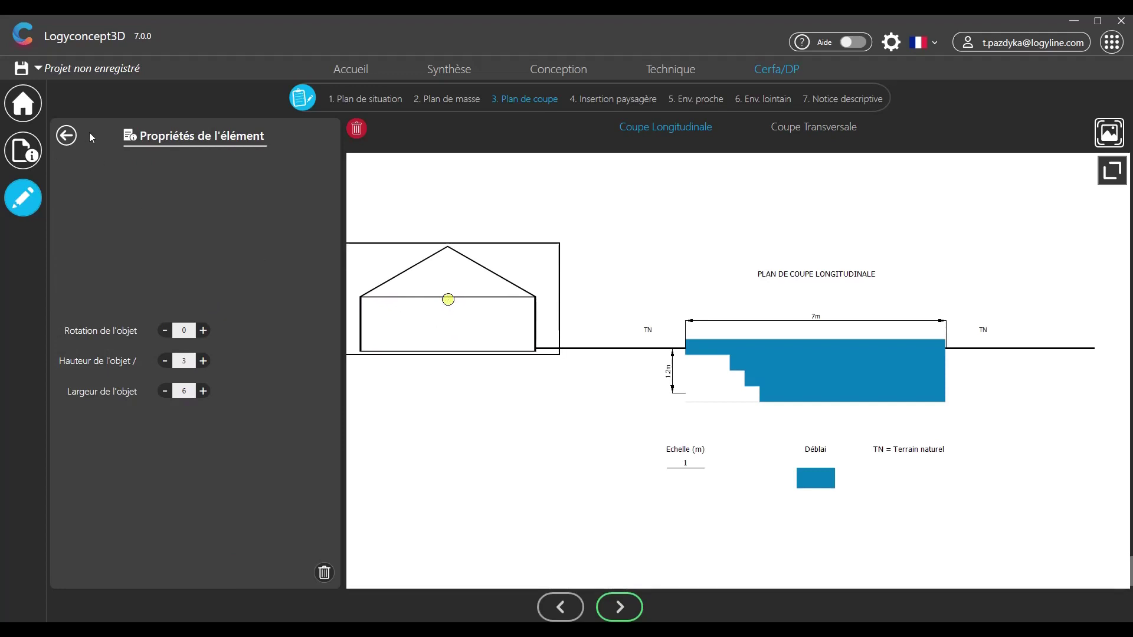
pyautogui.click(66, 135)
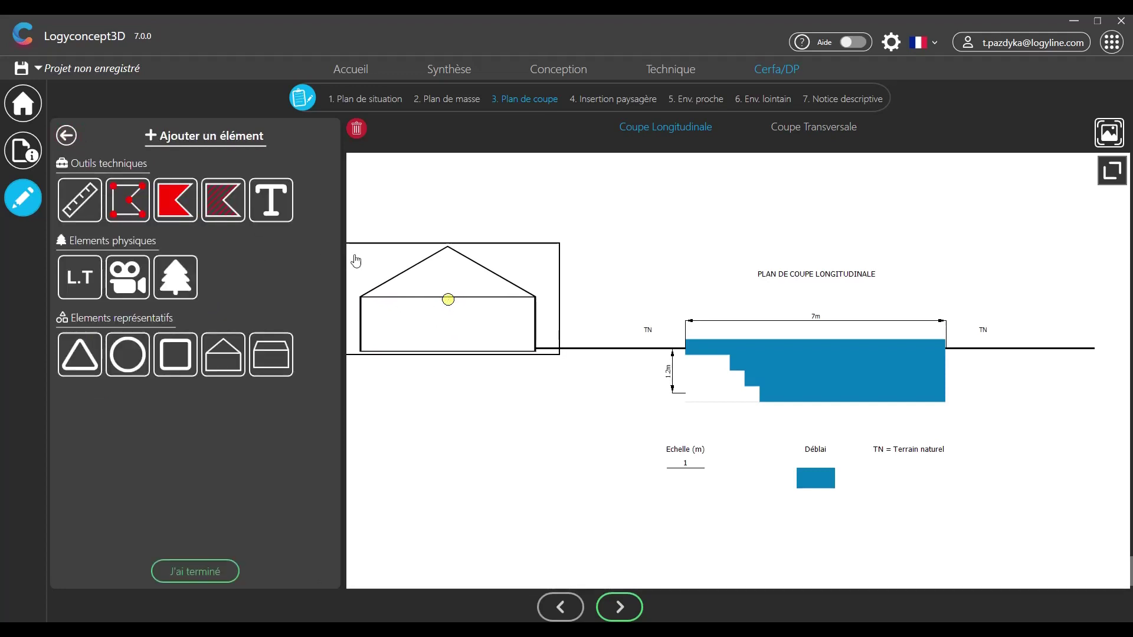
pyautogui.click(65, 143)
# Check the plan de coupe's general parameters and the line properties of the natural ground line beside the house
pyautogui.click(231, 452)
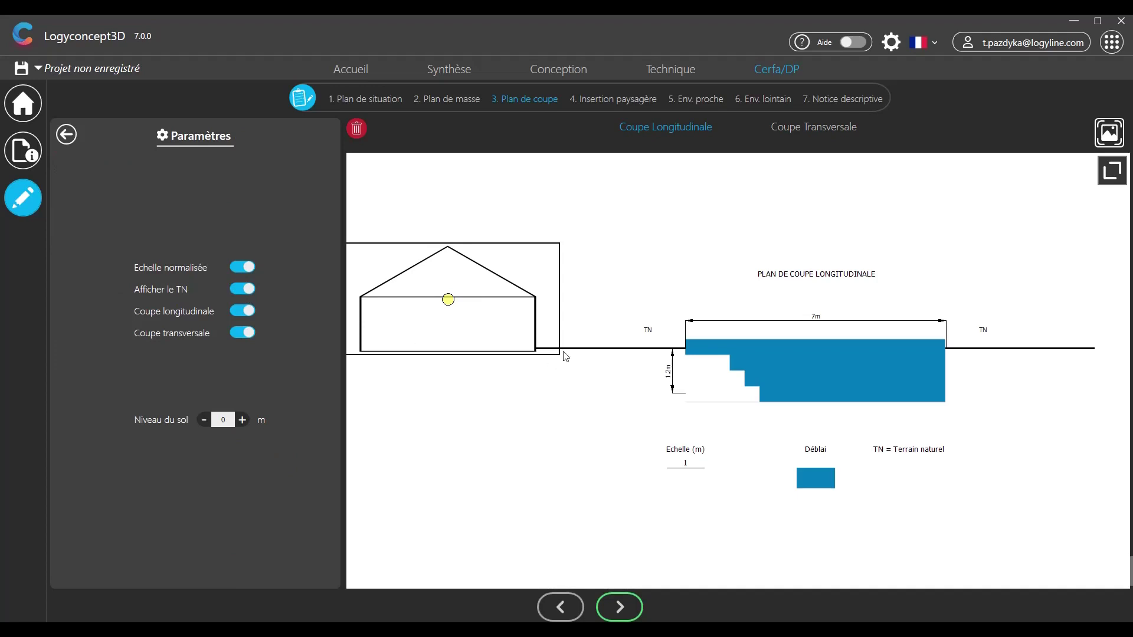
pyautogui.click(583, 350)
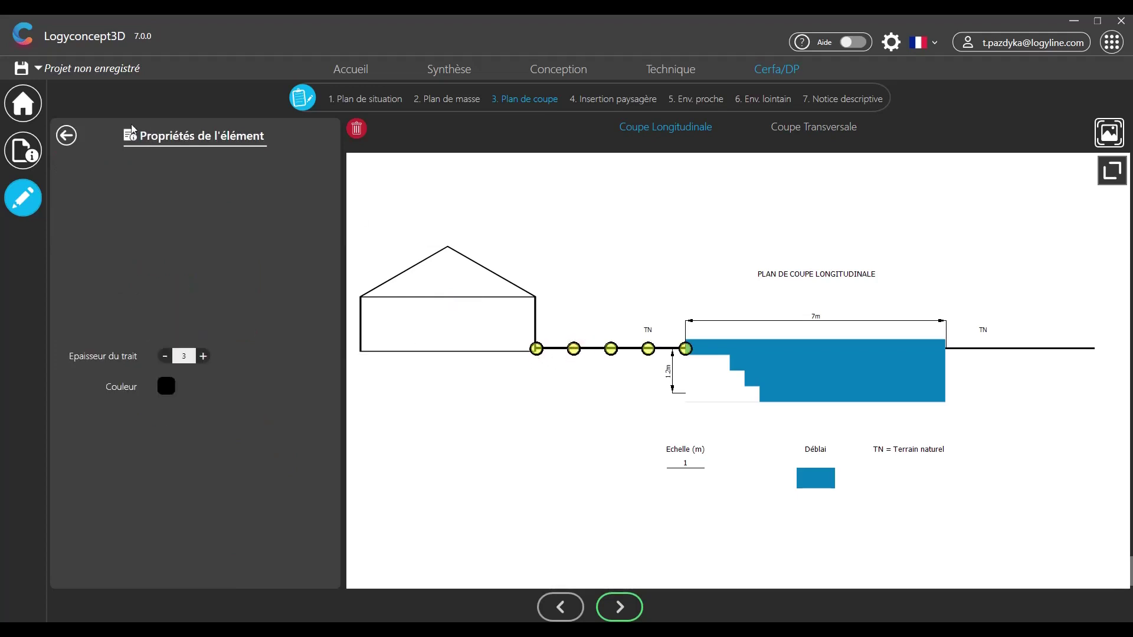
pyautogui.click(72, 139)
pyautogui.click(74, 140)
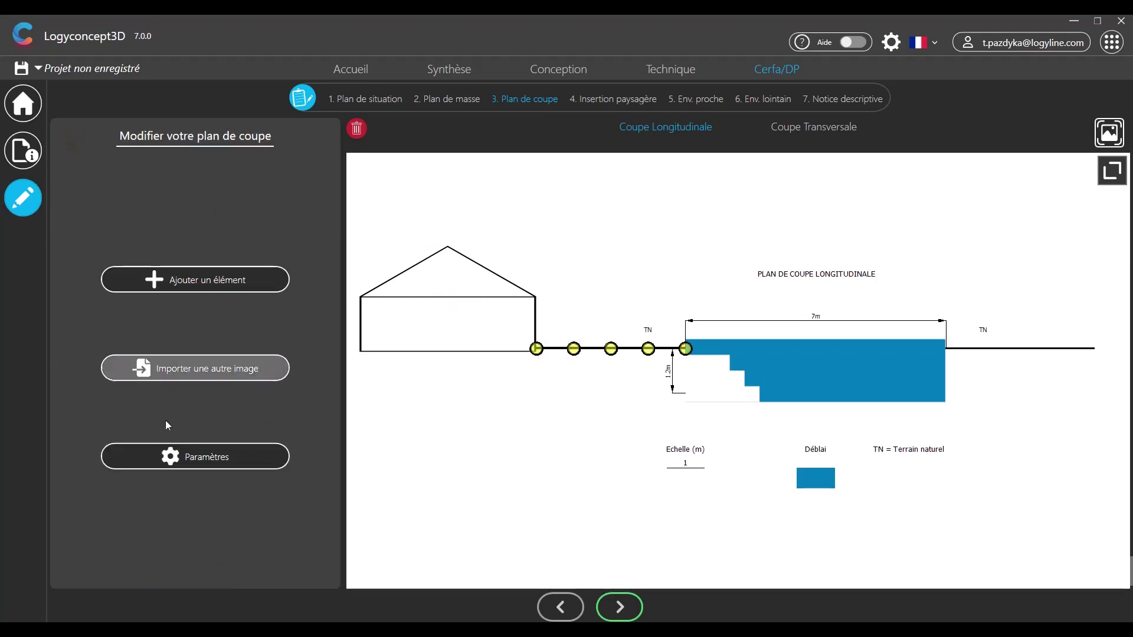
pyautogui.click(177, 458)
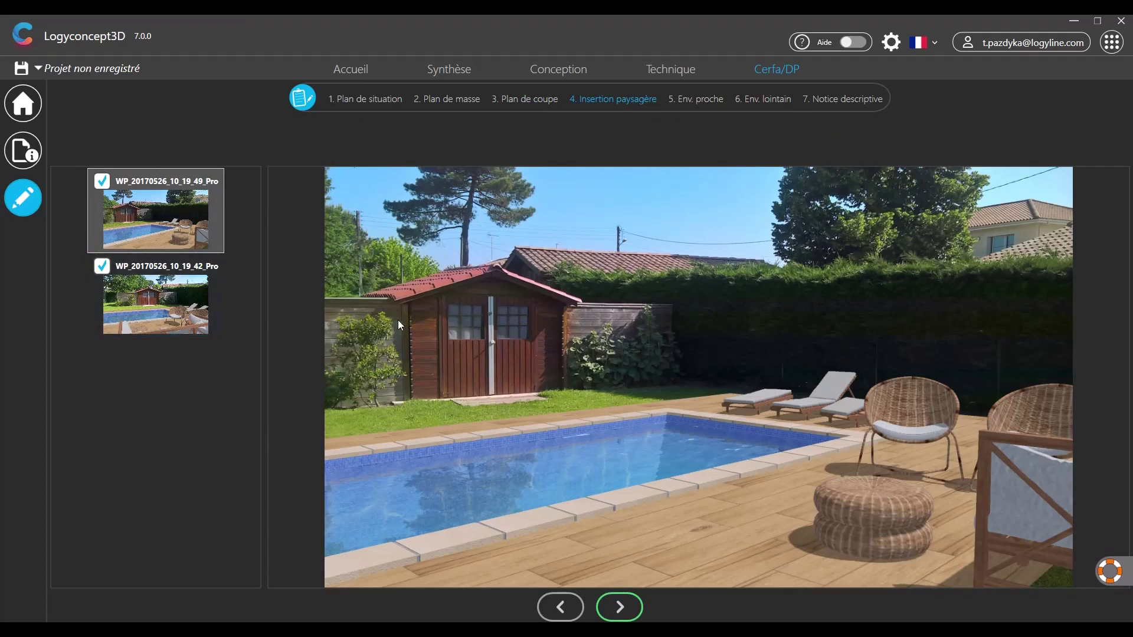
# Keep both pool photos selected for the insertion paysagère and proceed to the environnement proche
pyautogui.click(102, 270)
pyautogui.click(102, 271)
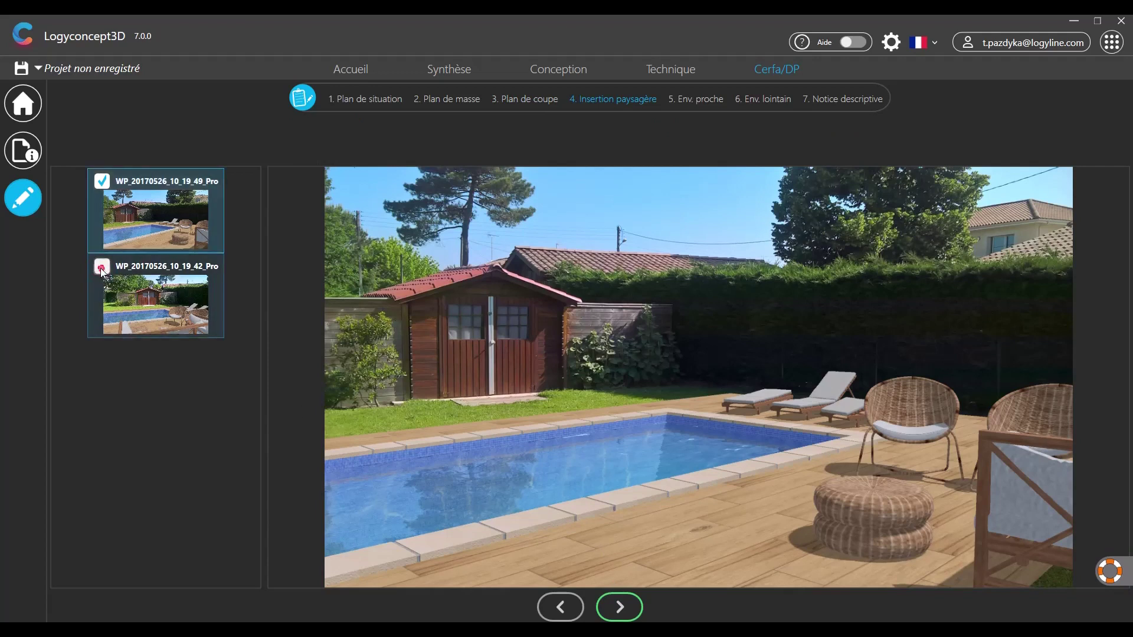
pyautogui.click(101, 181)
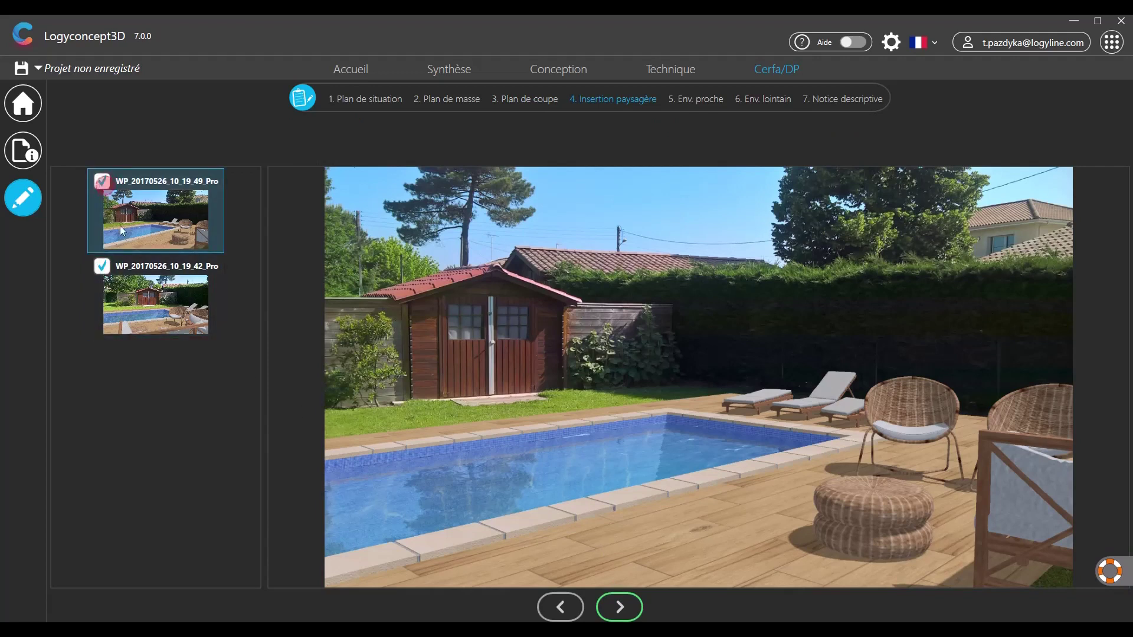
pyautogui.click(606, 606)
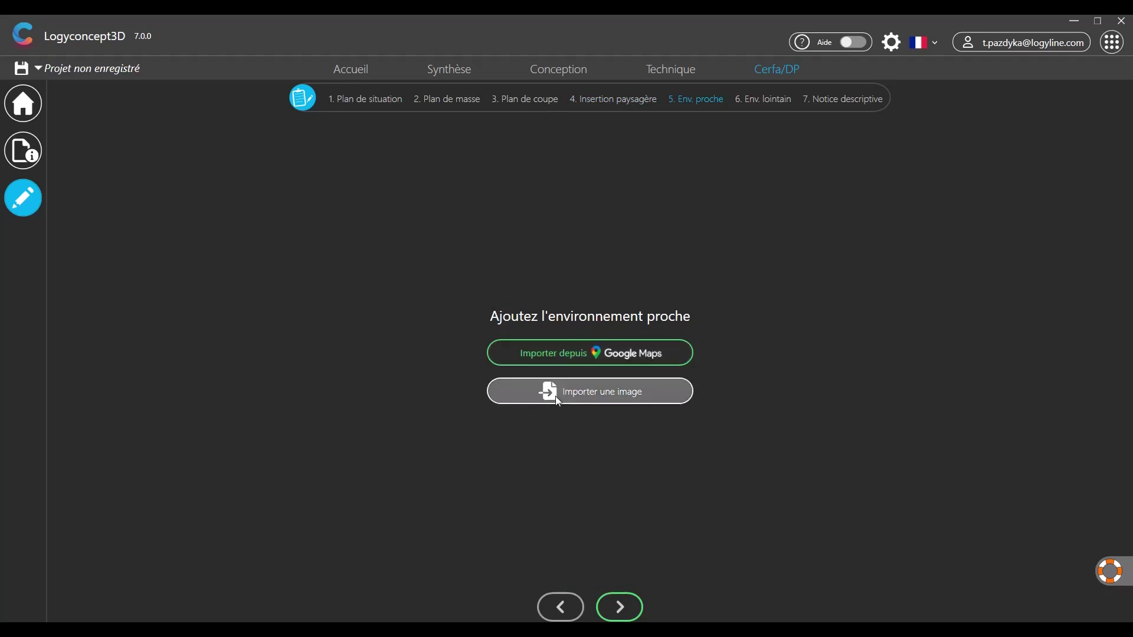
# Capture a Google Street View image facing the building entrance near the site marker as the environnement proche
pyautogui.click(554, 353)
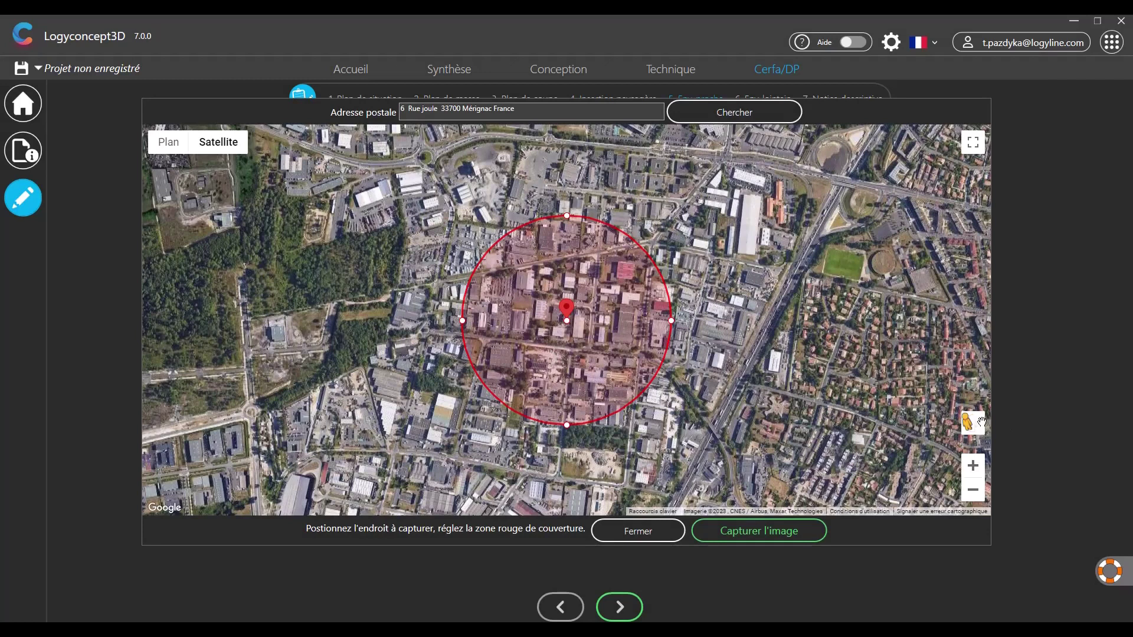
pyautogui.moveTo(981, 422); pyautogui.dragTo(564, 296)
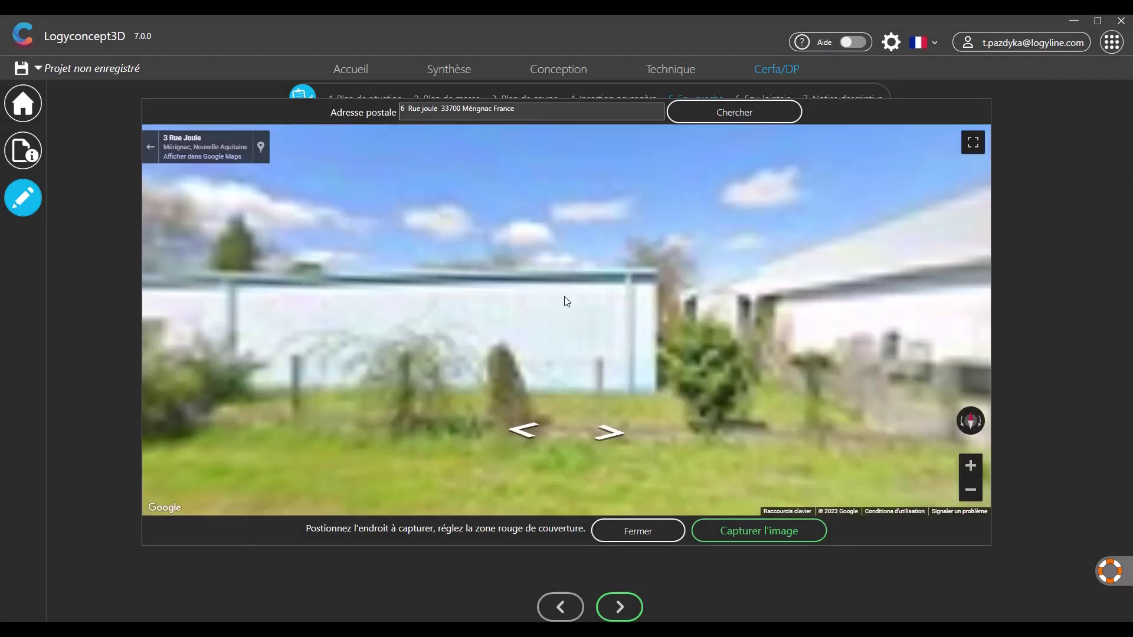
pyautogui.press('Left')
pyautogui.press('Left')
pyautogui.press('Left')
pyautogui.press('Left')
pyautogui.press('Left')
pyautogui.press('Left')
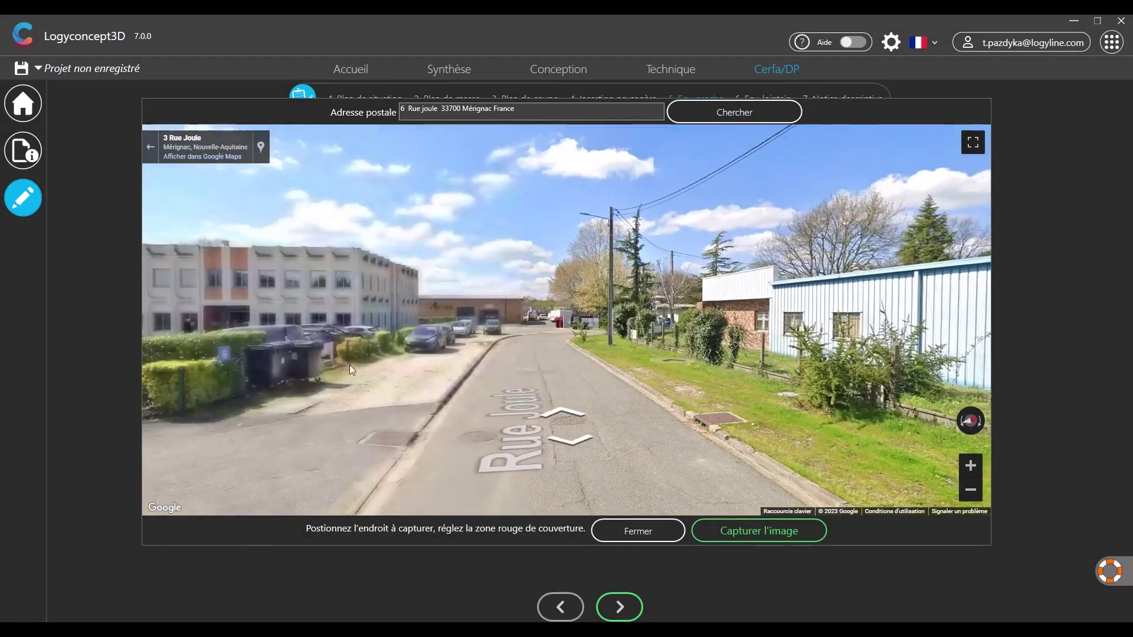
pyautogui.press('Left')
pyautogui.press('Left')
pyautogui.press('Left')
pyautogui.press('Left')
pyautogui.press('Left')
pyautogui.press('Left')
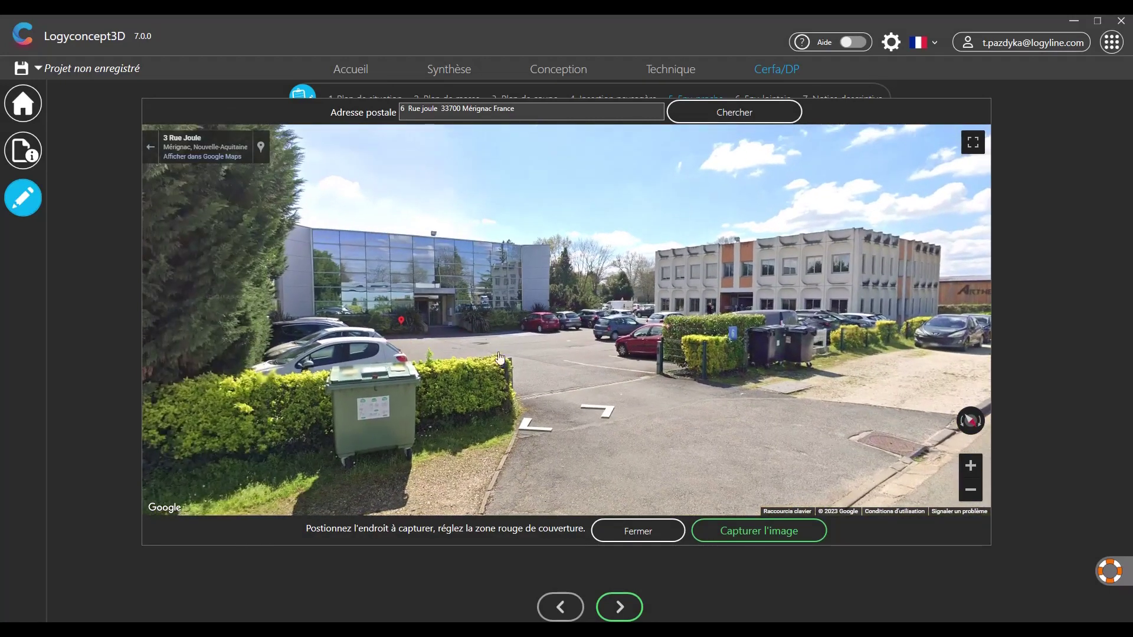
pyautogui.click(724, 531)
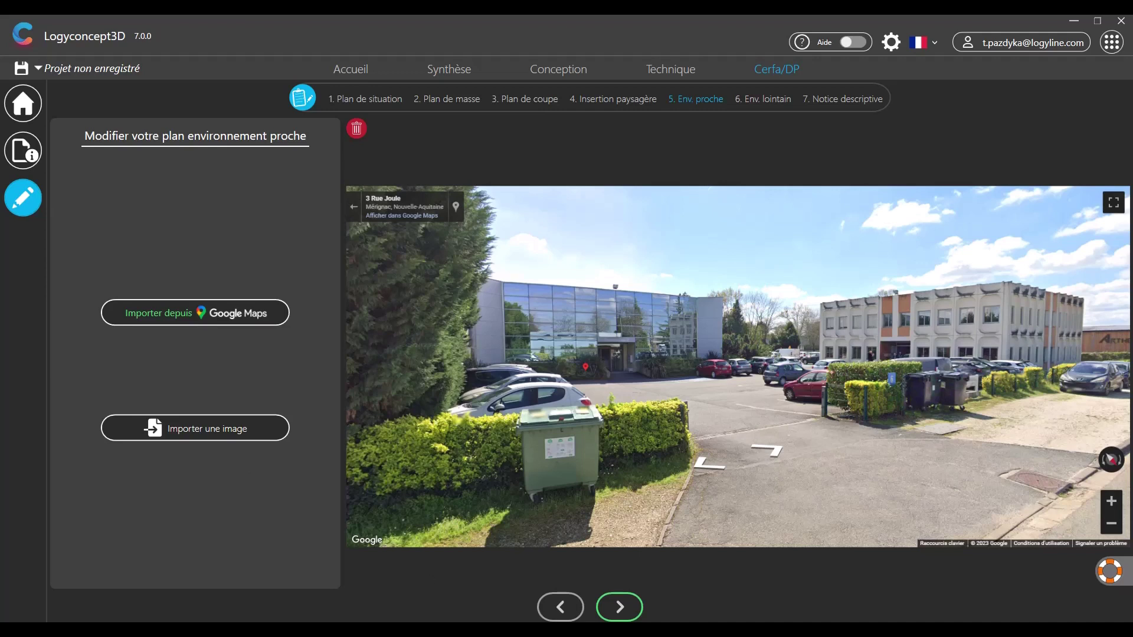
# Open the Google Maps import for the environnement lointain and reduce the red coverage circle around the site
pyautogui.click(620, 607)
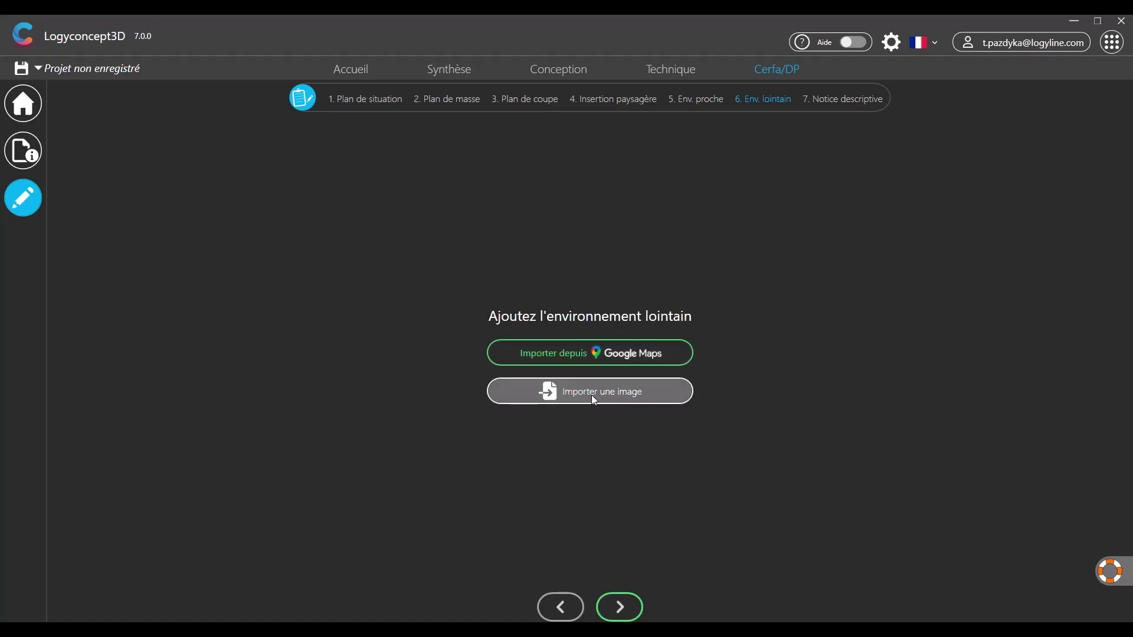
pyautogui.click(568, 353)
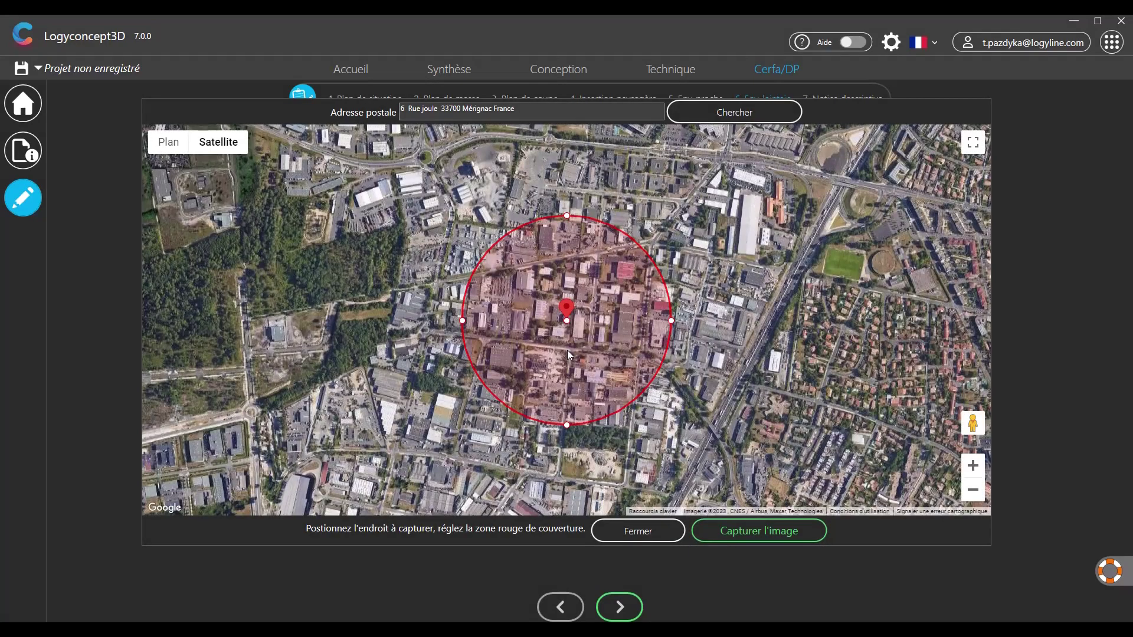
pyautogui.moveTo(461, 321); pyautogui.dragTo(488, 320)
pyautogui.scroll(1, 488, 320)
pyautogui.moveTo(421, 328); pyautogui.dragTo(379, 338)
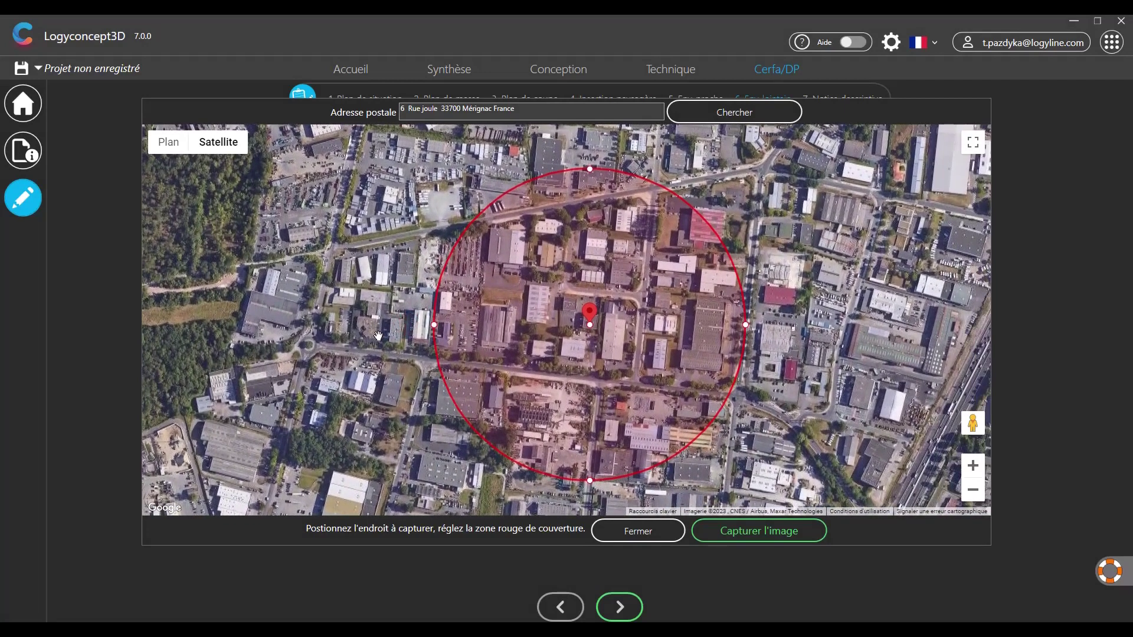
# Turn on the satellite labels, switch the map to Plan view and capture it as the environnement lointain image
pyautogui.moveTo(226, 143)
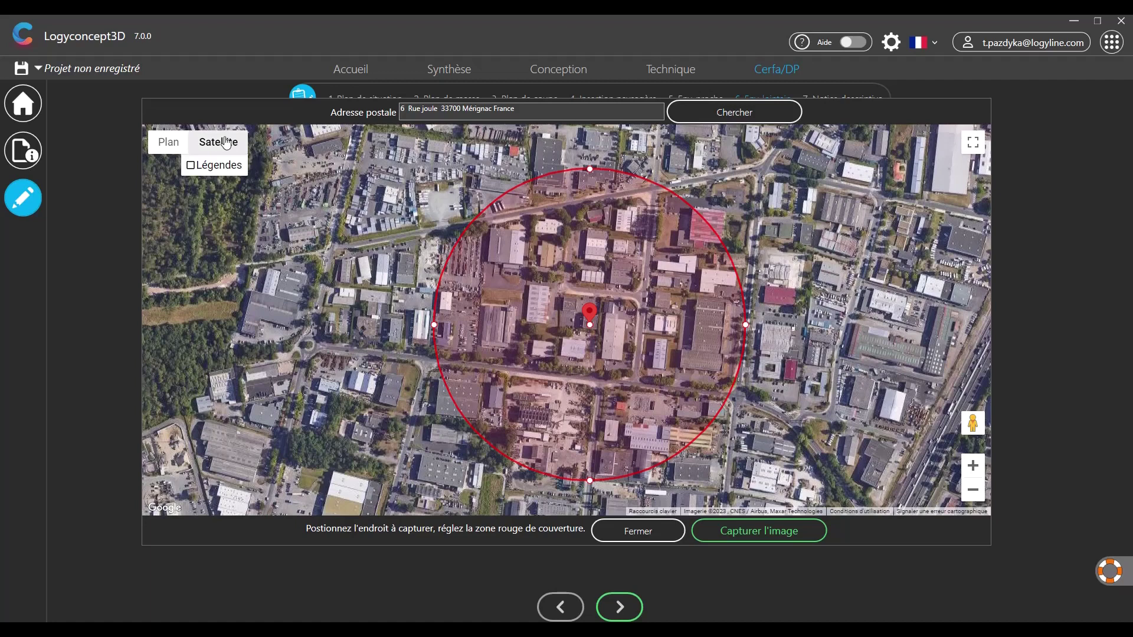
pyautogui.click(210, 165)
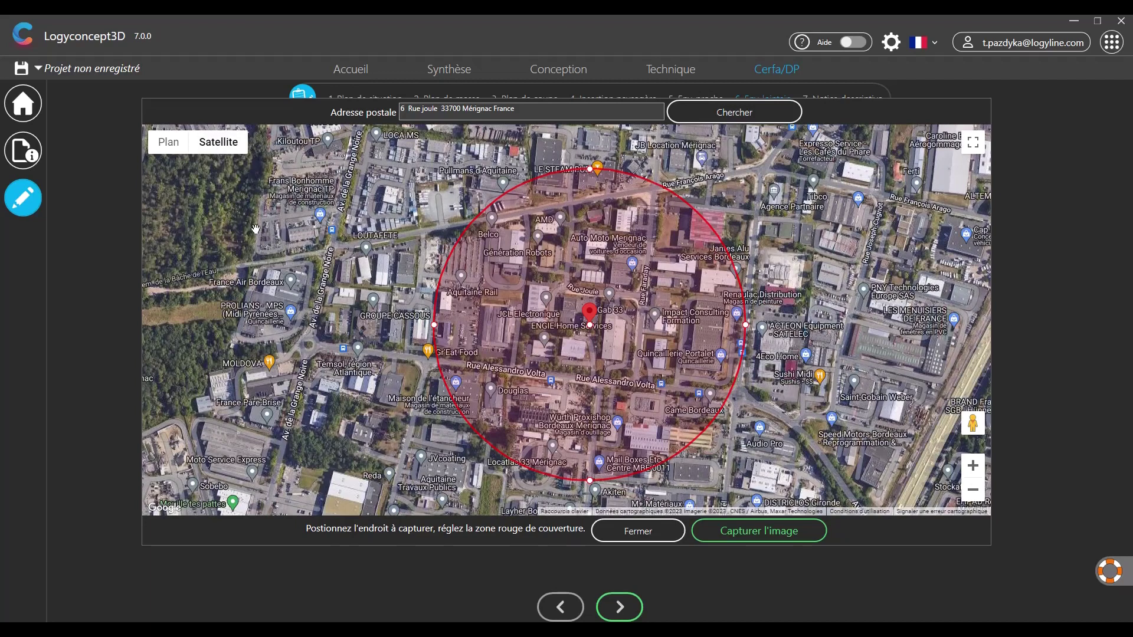
pyautogui.click(166, 145)
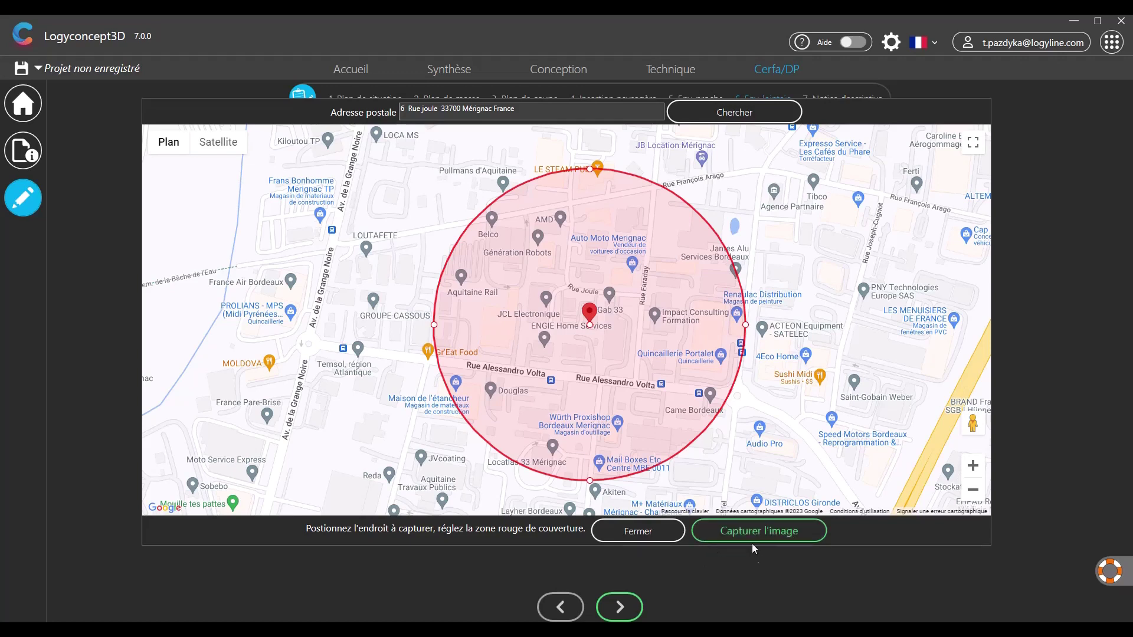
pyautogui.click(738, 528)
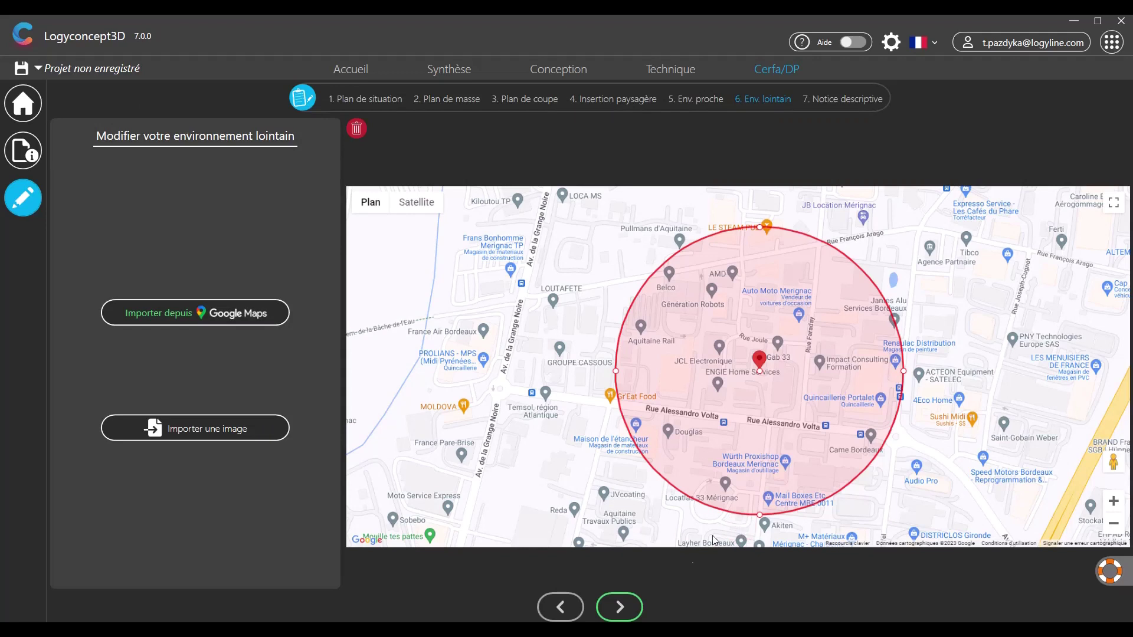
# Go on to the notice descriptive and examine all its questions from the planned works down to the comments
pyautogui.click(621, 608)
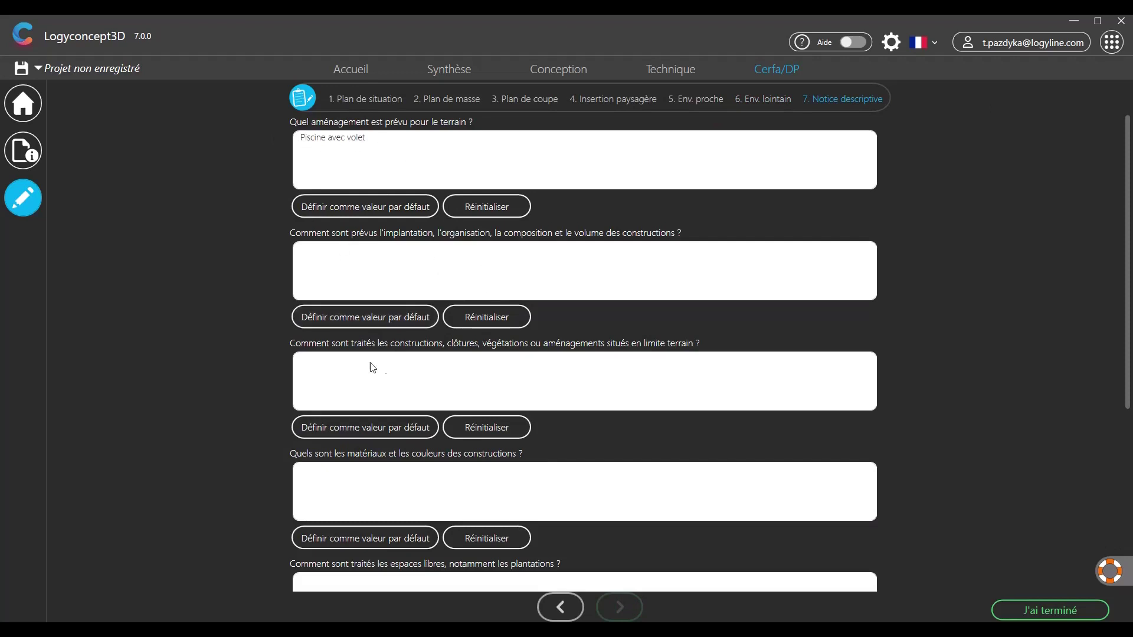
pyautogui.scroll(-1, 363, 457)
pyautogui.scroll(-1, 346, 448)
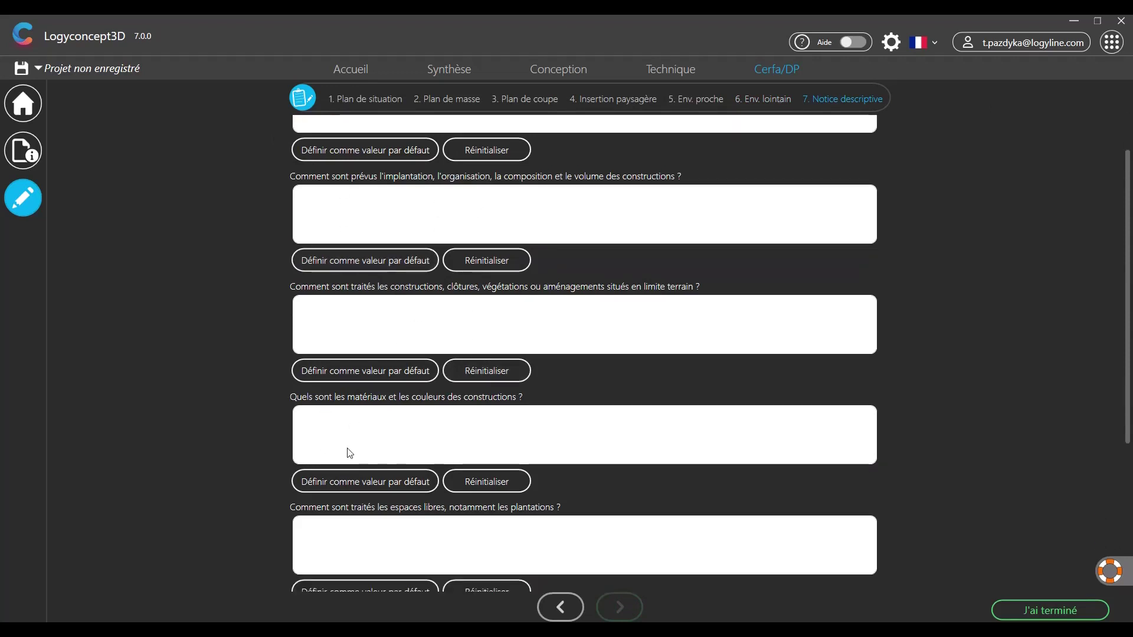
pyautogui.scroll(-1, 362, 455)
pyautogui.scroll(-1, 331, 511)
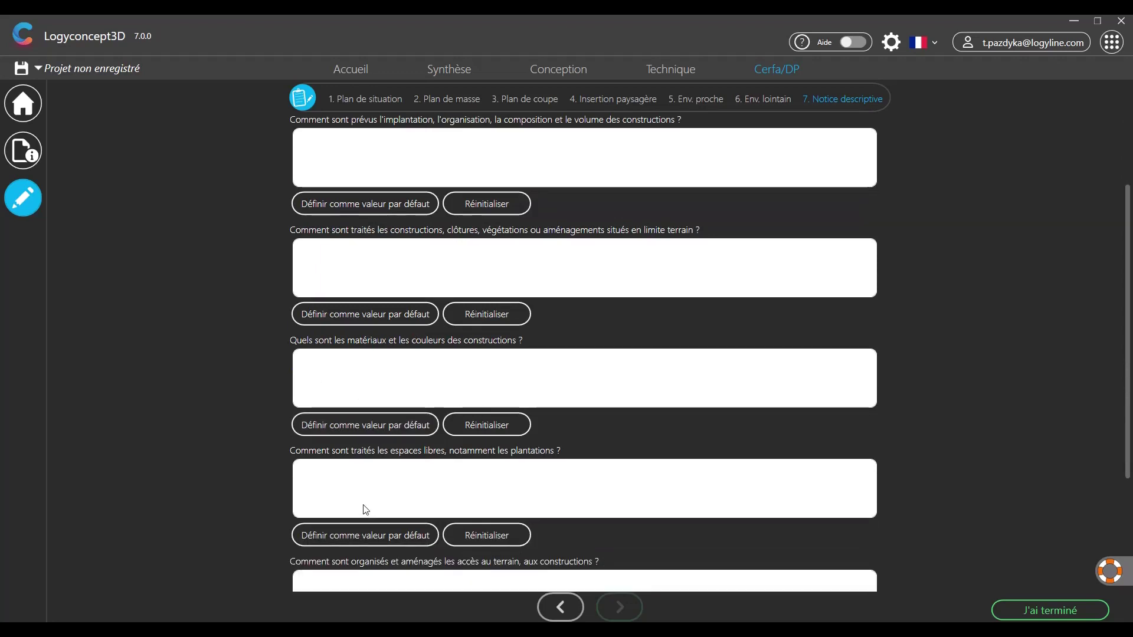
pyautogui.scroll(-2, 339, 489)
pyautogui.scroll(-3, 348, 491)
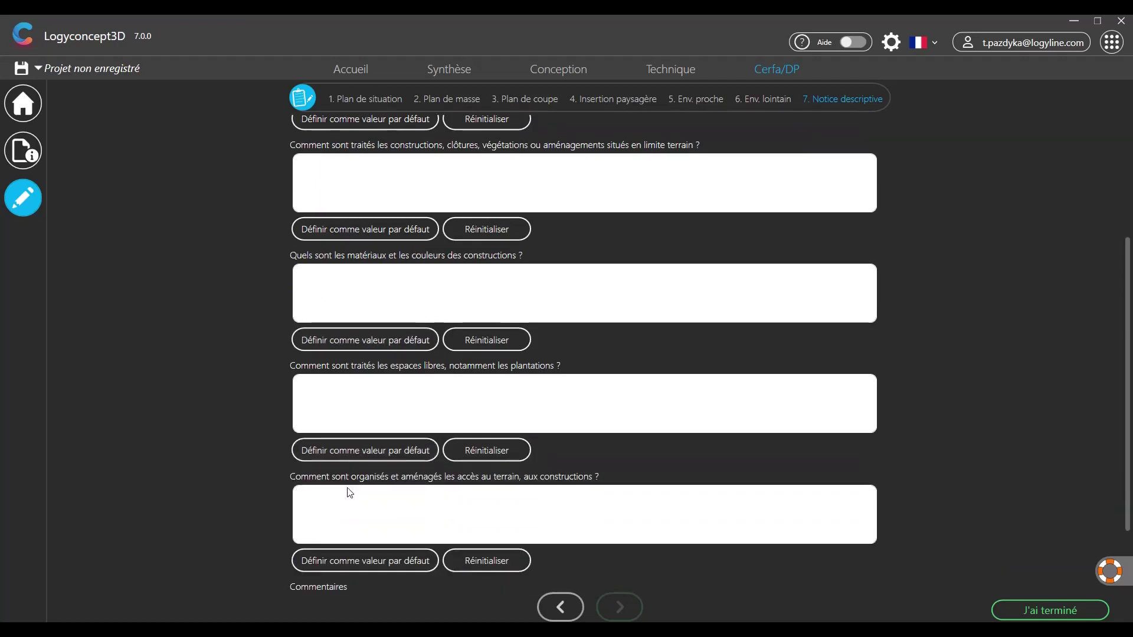
pyautogui.scroll(-2, 347, 489)
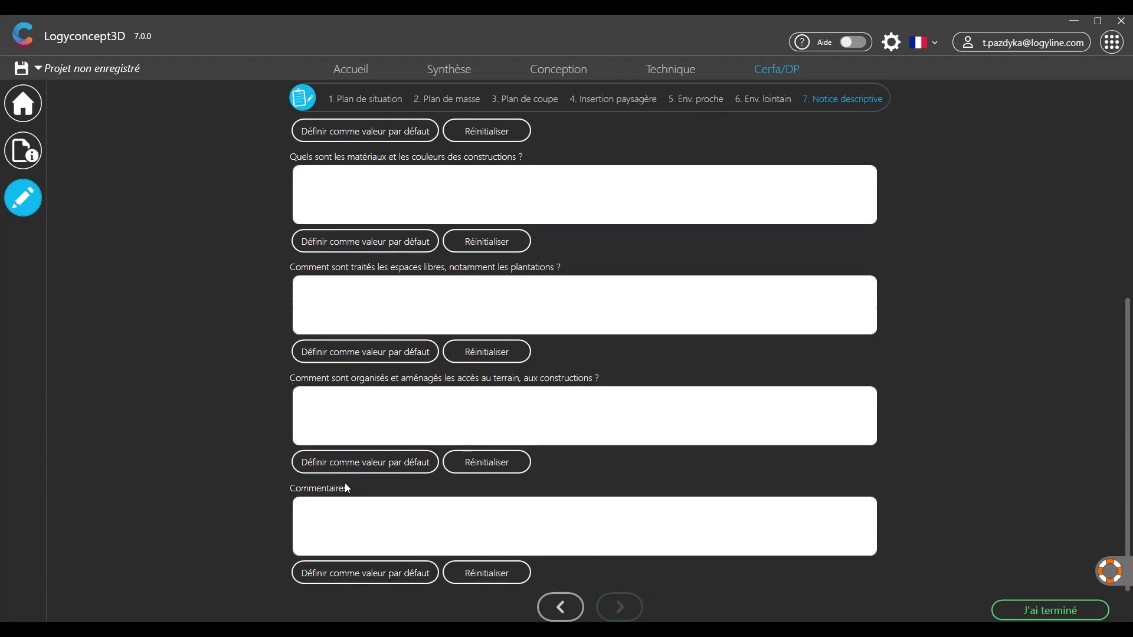
pyautogui.scroll(10, 346, 481)
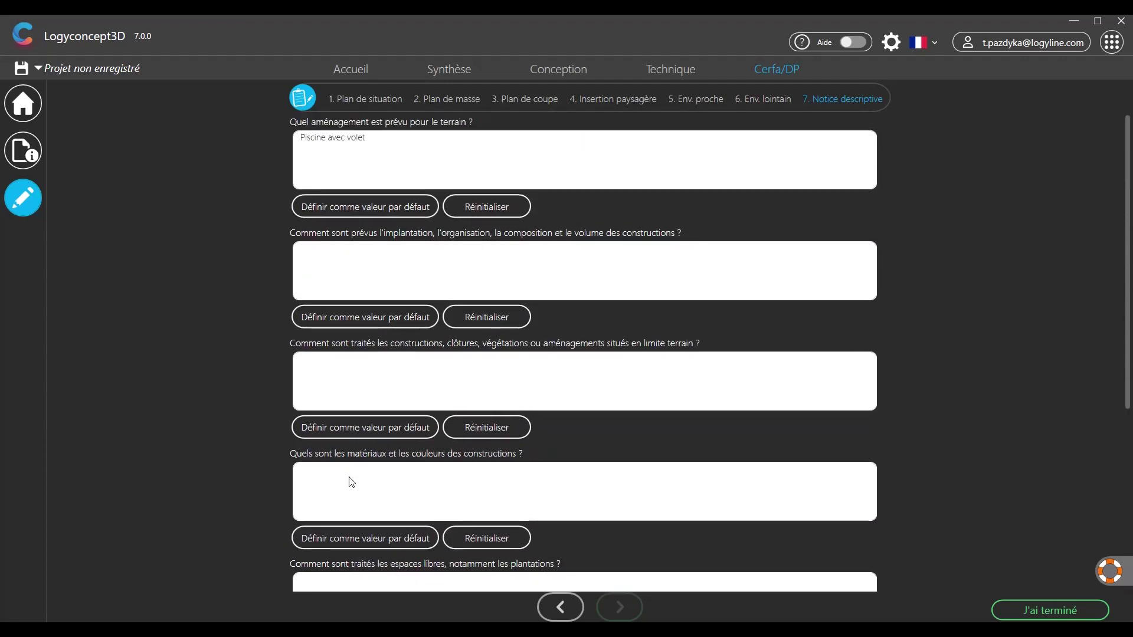
# Finish editing the annexes and review the lists of mandatory and optional annexes
pyautogui.click(1052, 610)
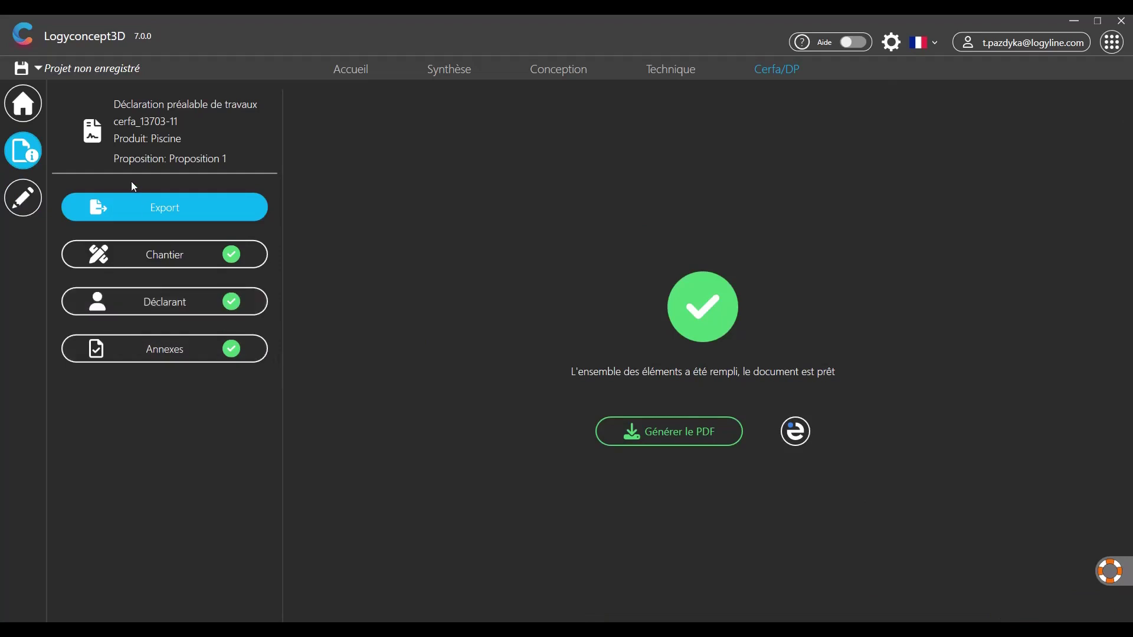
pyautogui.click(150, 342)
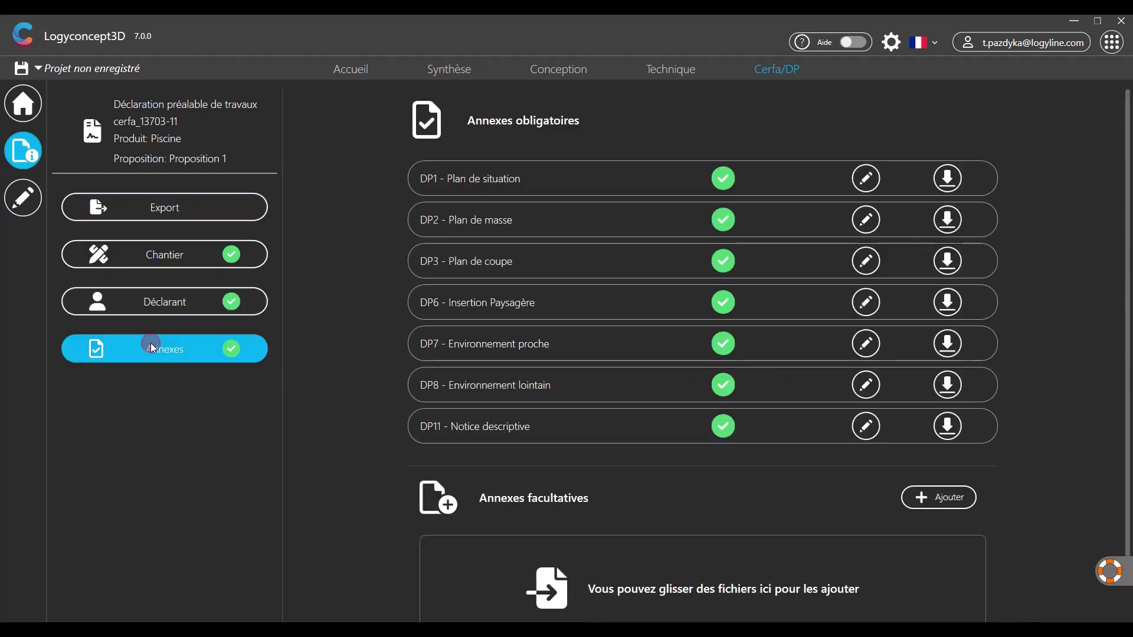
pyautogui.scroll(-1, 464, 368)
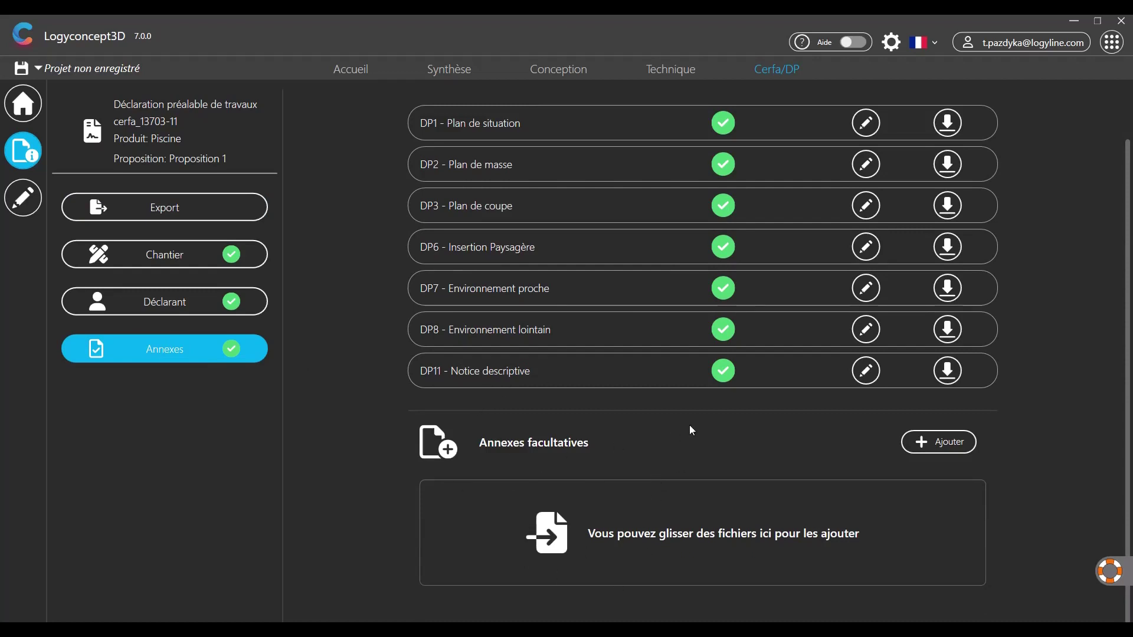
pyautogui.scroll(1, 723, 379)
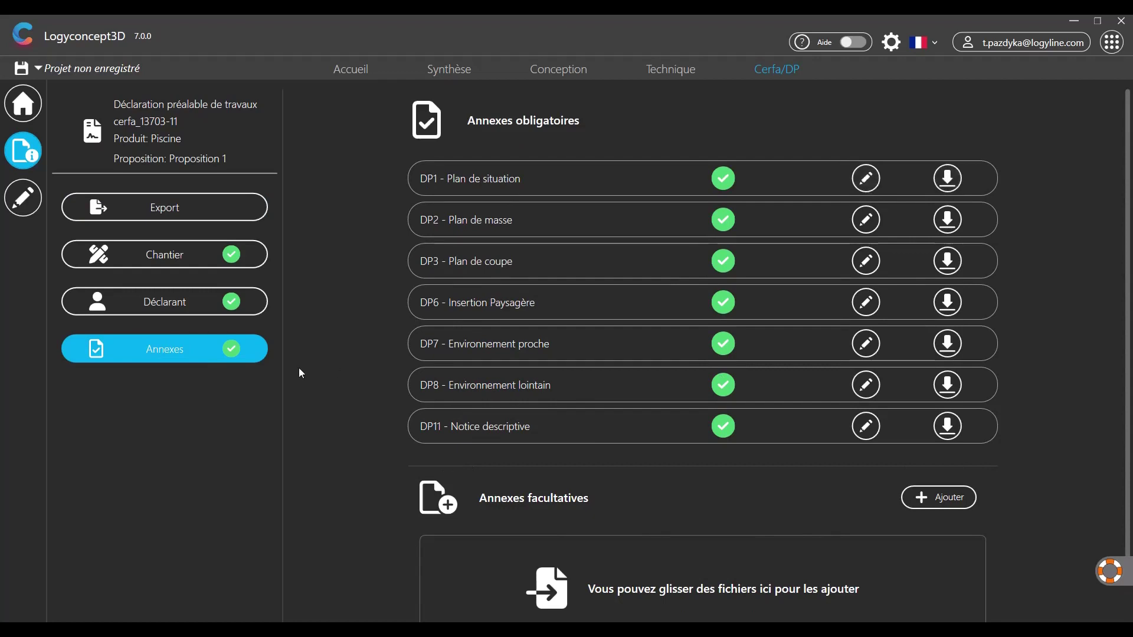
# Start the PDF generation for the declaration and keep all documents selected for a single PDF
pyautogui.click(163, 214)
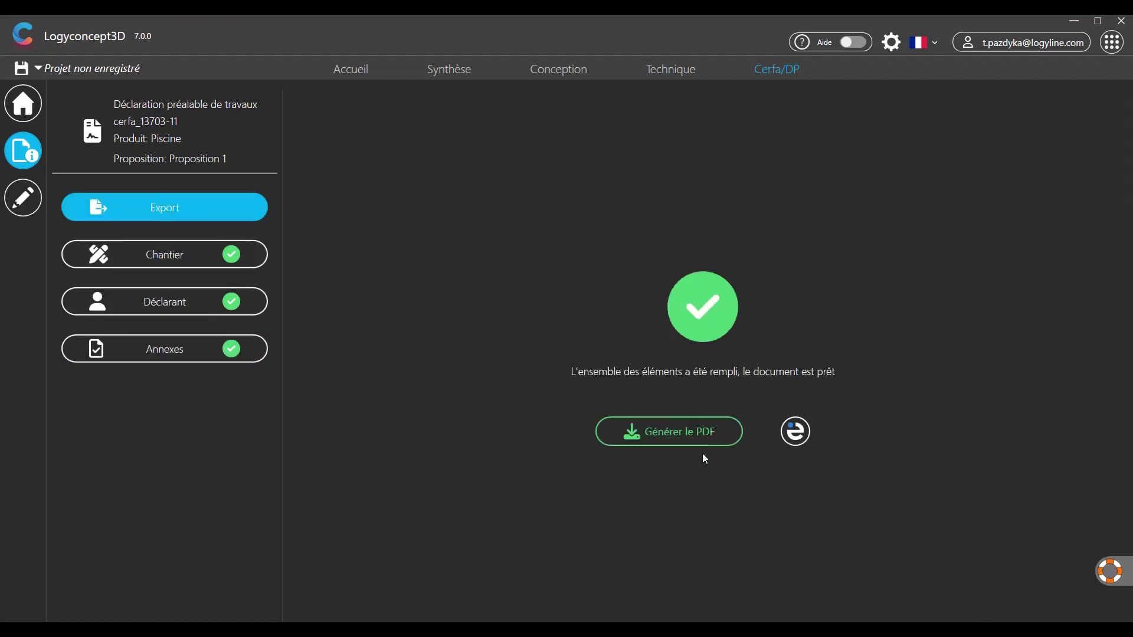
pyautogui.click(665, 430)
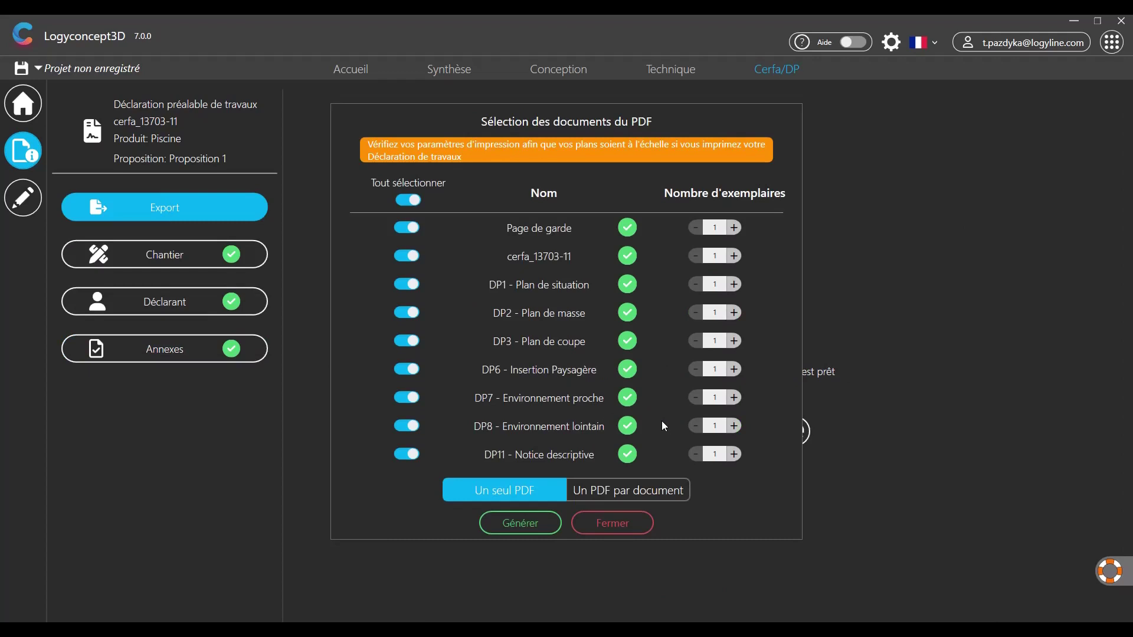
pyautogui.click(408, 201)
pyautogui.click(408, 200)
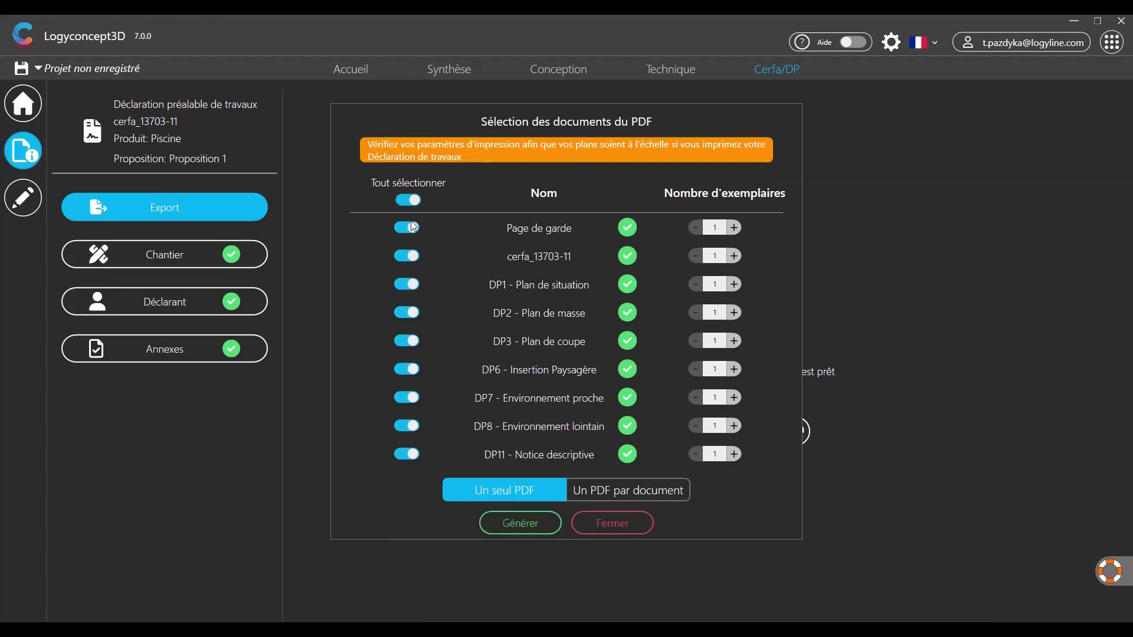